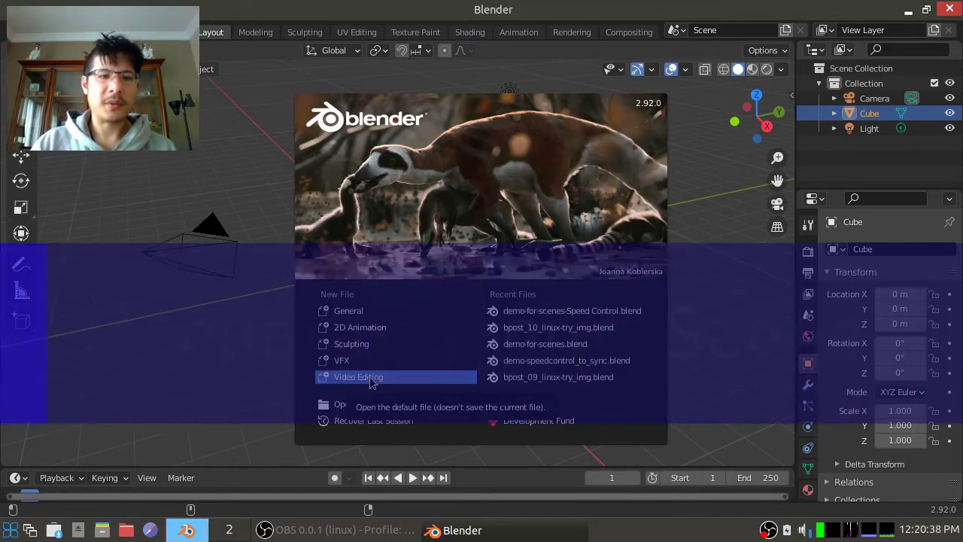
# Start a Video Editing project and add Agent_with_borders.mp4 from the in folder as movie and sound strips.
pyautogui.click(368, 376)
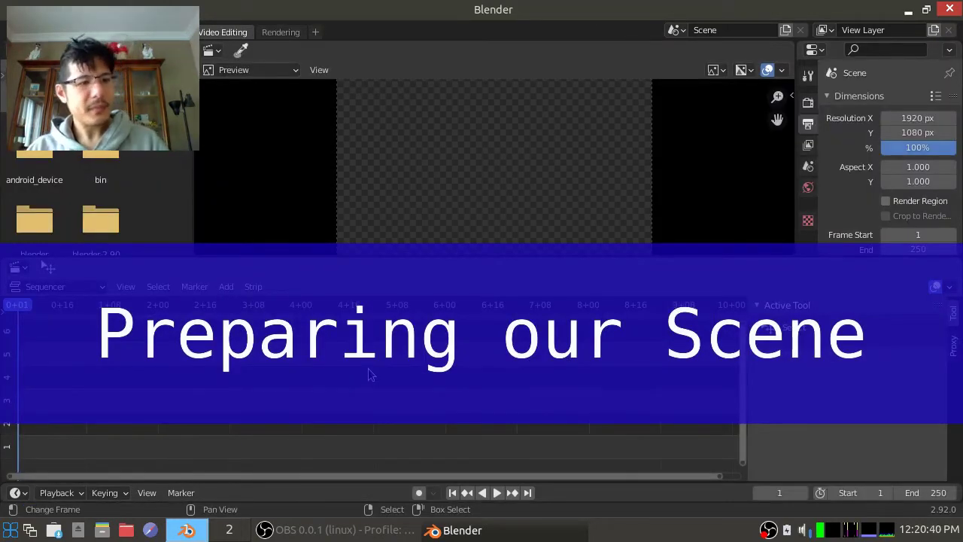
pyautogui.click(226, 286)
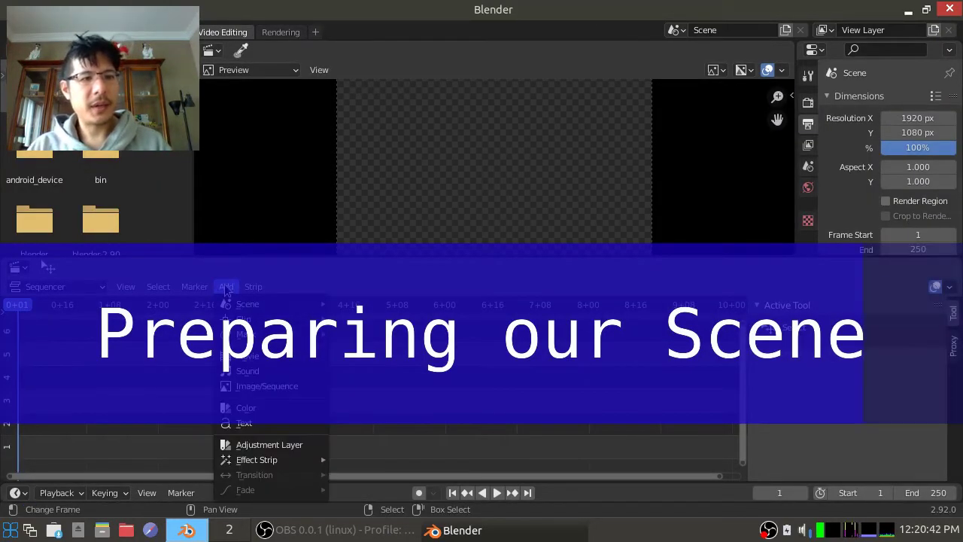
pyautogui.click(245, 356)
pyautogui.click(155, 385)
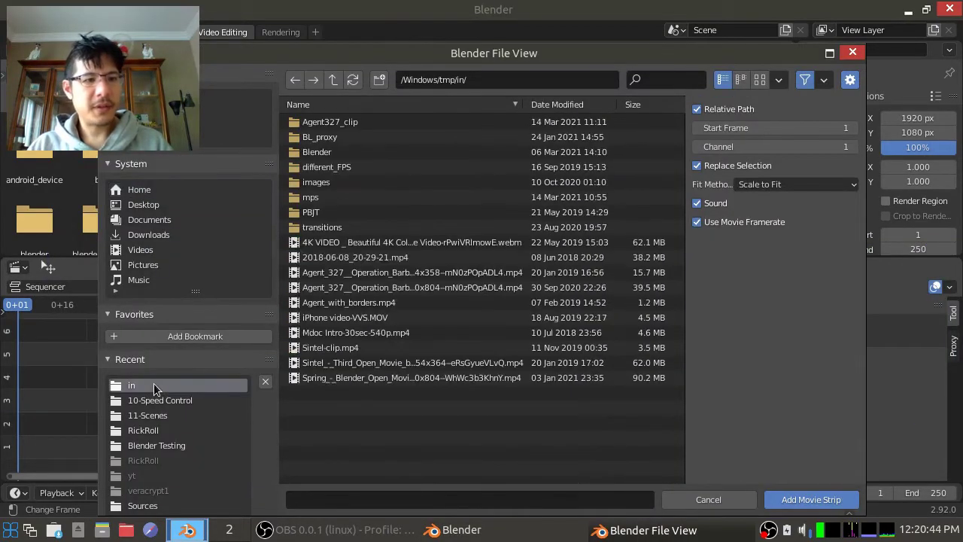
pyautogui.click(380, 306)
pyautogui.doubleClick(382, 306)
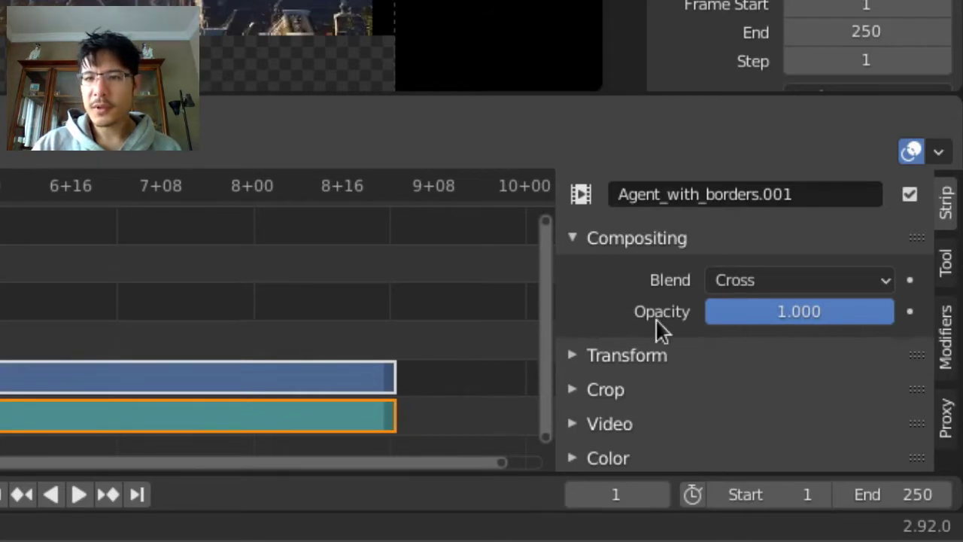
# Expand the strip's Source panel to show the 914×358 clip's file path and settings.
pyautogui.scroll(-3, 656, 320)
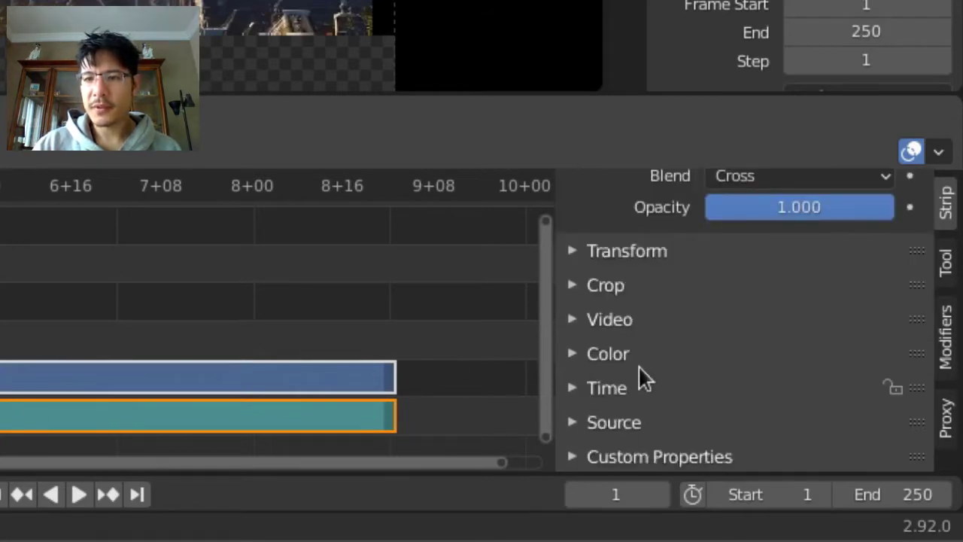
pyautogui.click(604, 427)
pyautogui.scroll(-6, 605, 429)
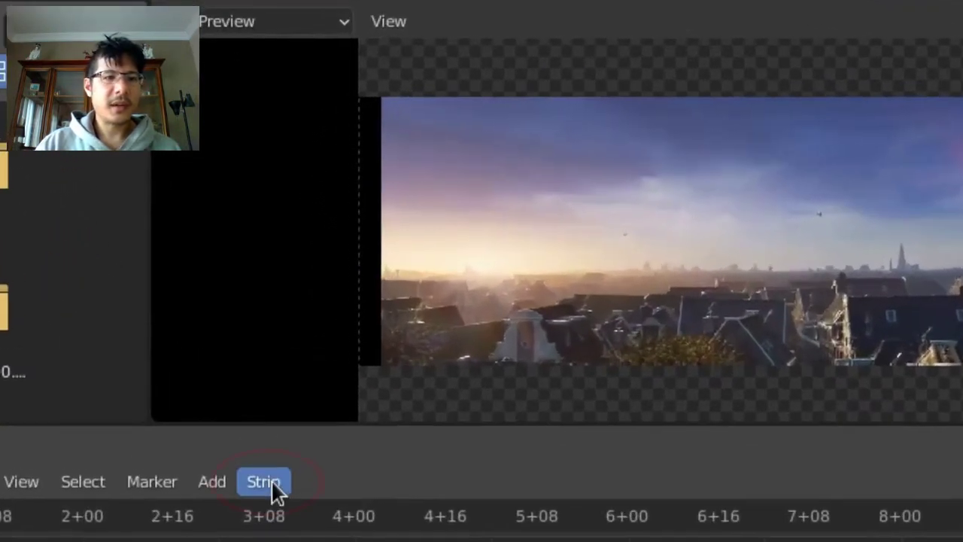
# Set the render size to the movie's 914×358 resolution and fit the preview to the frame.
pyautogui.click(268, 450)
pyautogui.moveTo(359, 116)
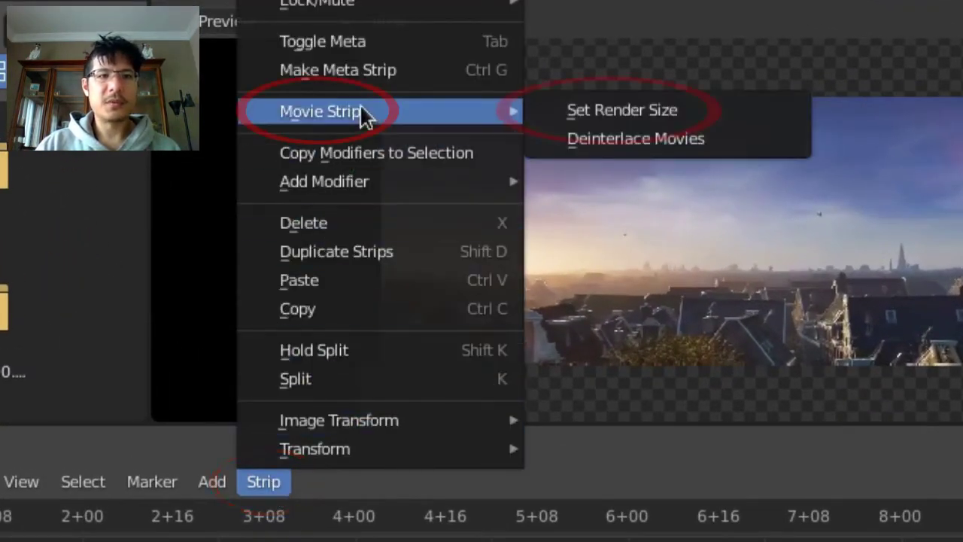
pyautogui.click(629, 110)
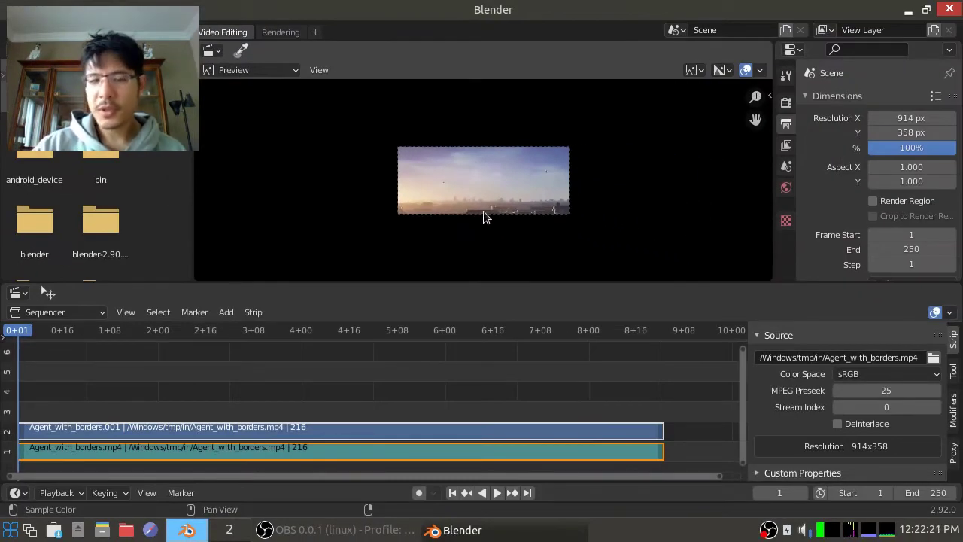
pyautogui.press('Home')
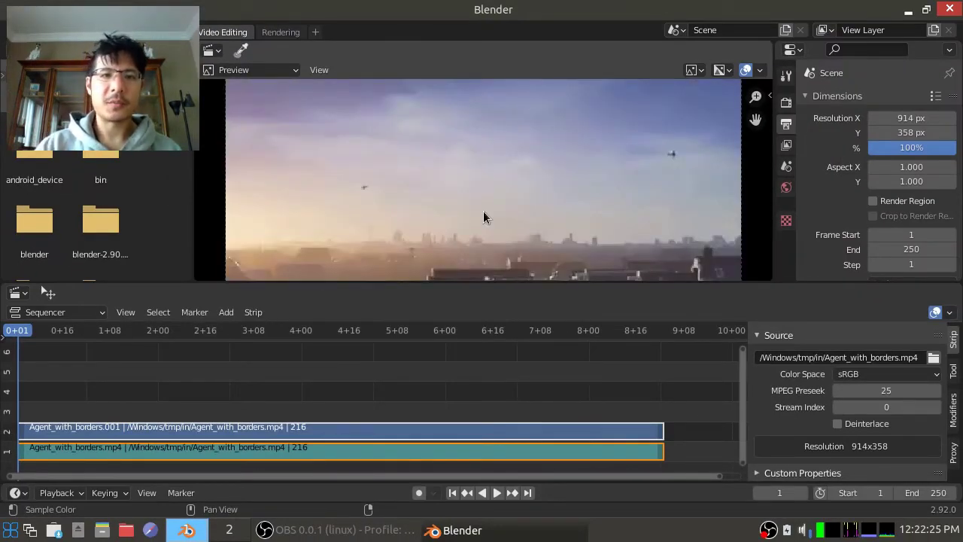
pyautogui.scroll(-1, 484, 216)
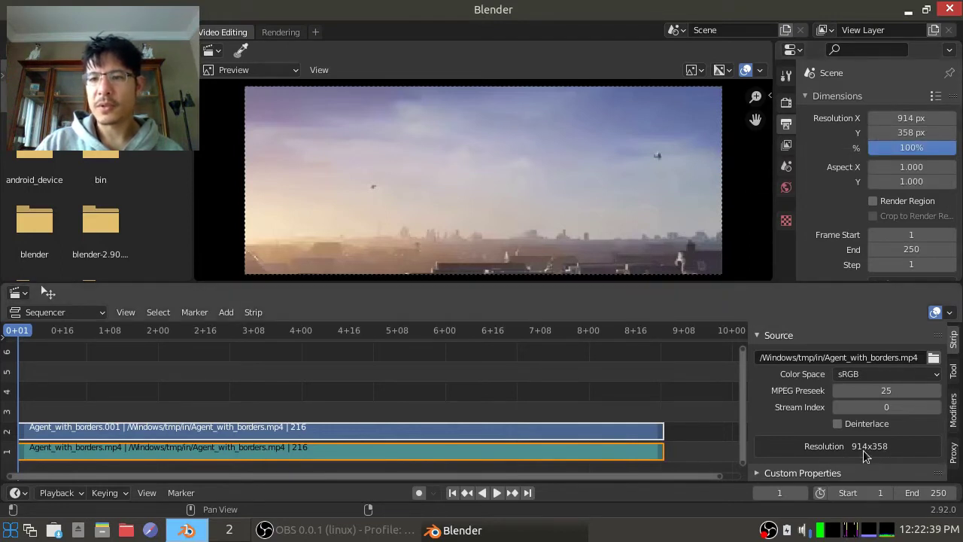
# Set the movie strip's Transform Scale X and Scale Y both to 1.
pyautogui.scroll(3, 835, 410)
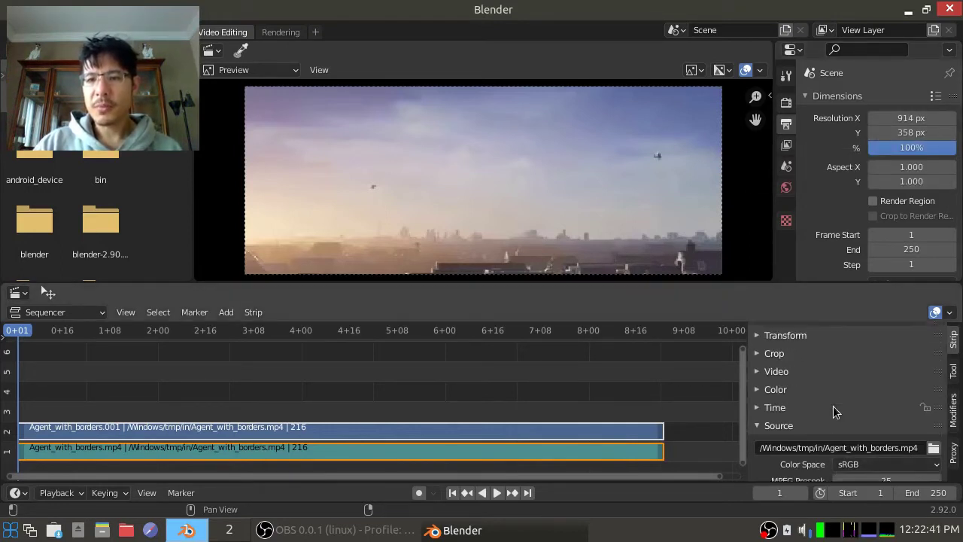
pyautogui.scroll(2, 835, 411)
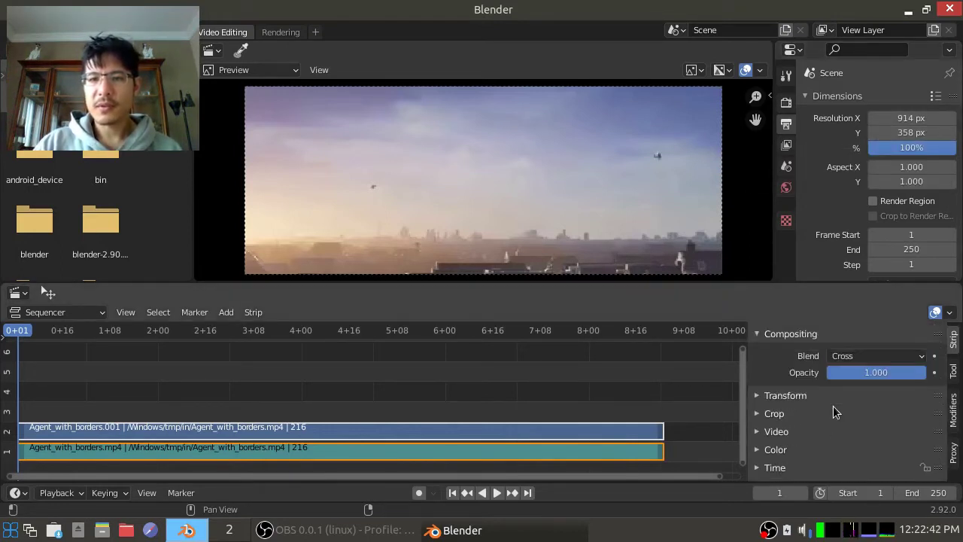
pyautogui.click(782, 396)
pyautogui.scroll(-1, 782, 402)
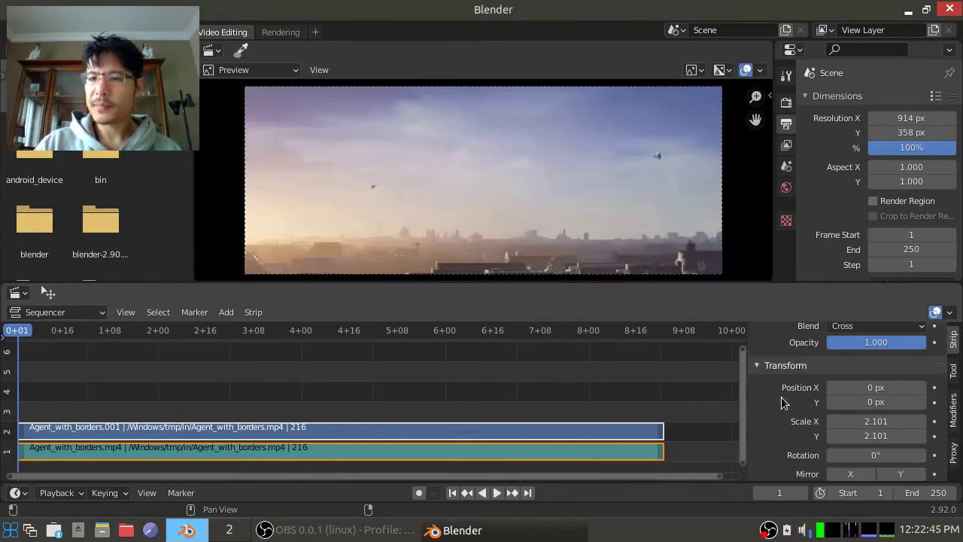
pyautogui.scroll(-1, 781, 403)
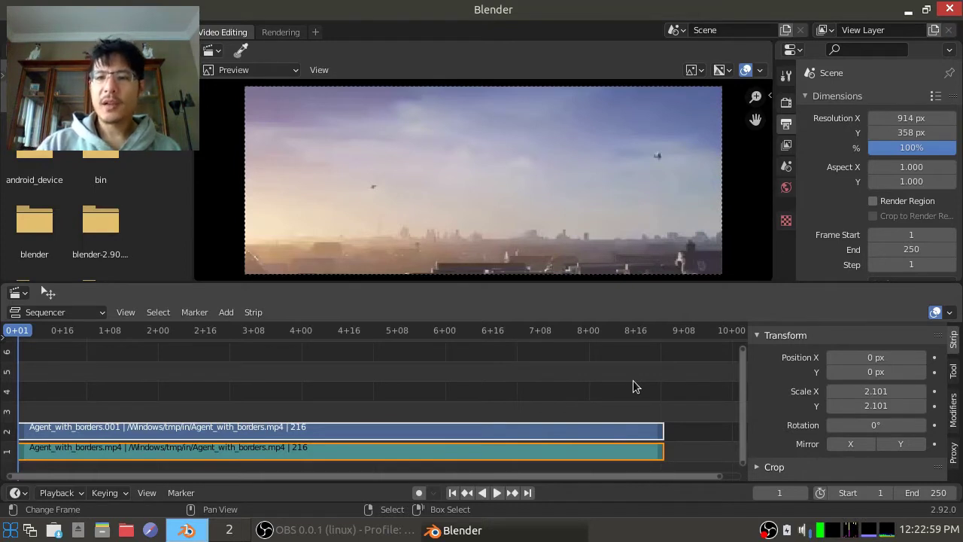
pyautogui.click(899, 391)
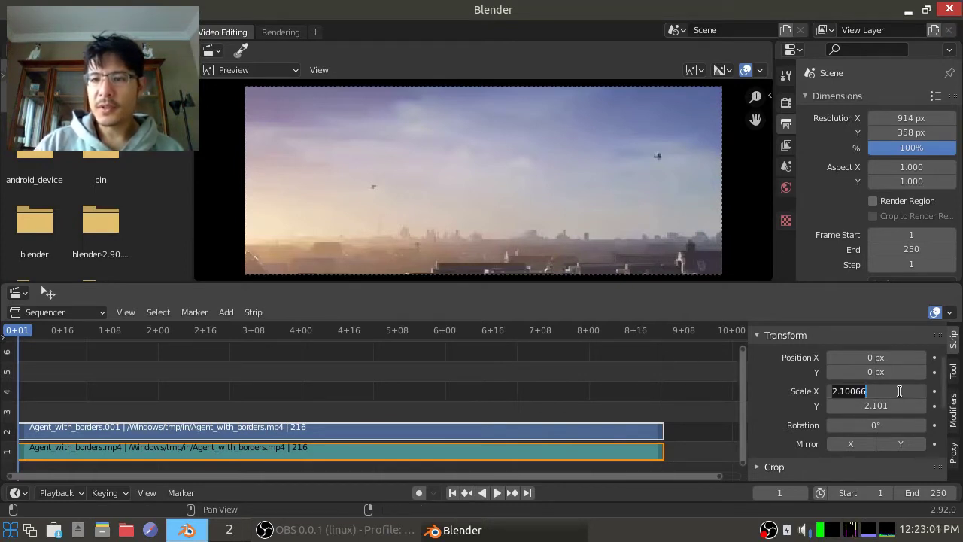
pyautogui.write('1')
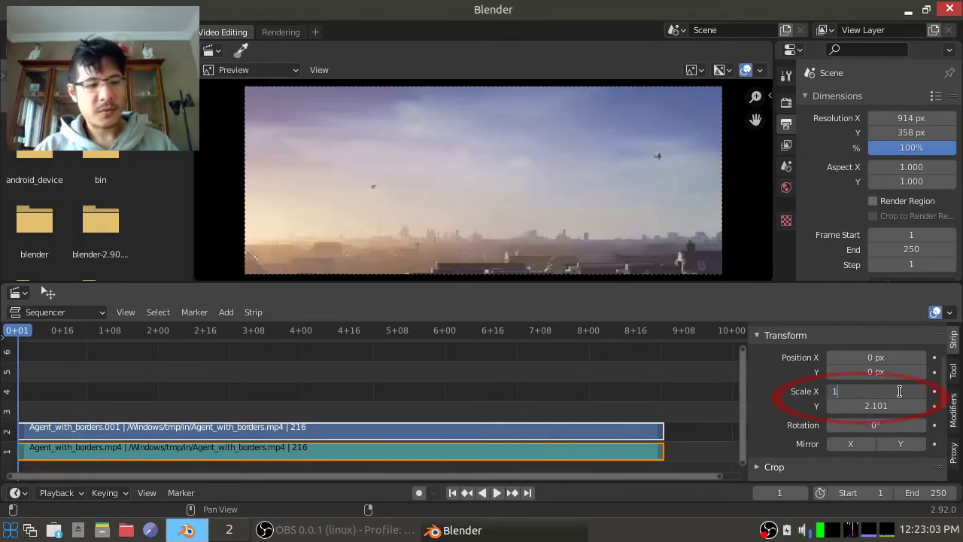
pyautogui.press('Tab')
pyautogui.write('1')
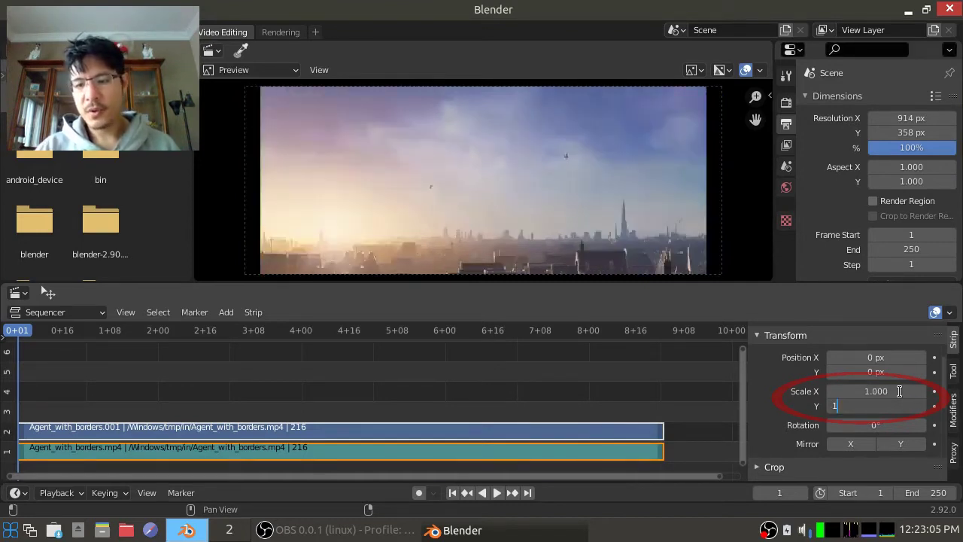
pyautogui.press('Return')
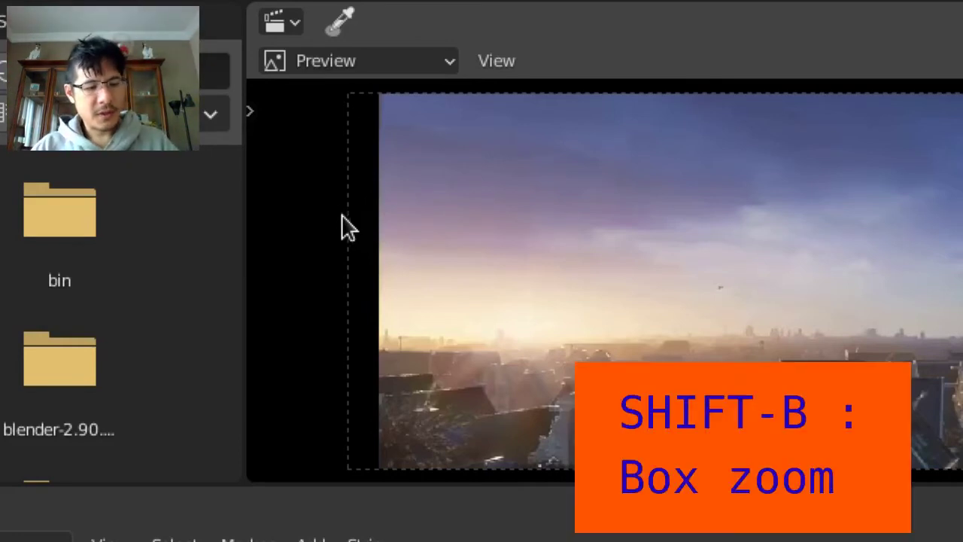
# Box-zoom onto the preview's top-left edge and sample pixel colours across the black border.
pyautogui.hotkey('shift', 'b')
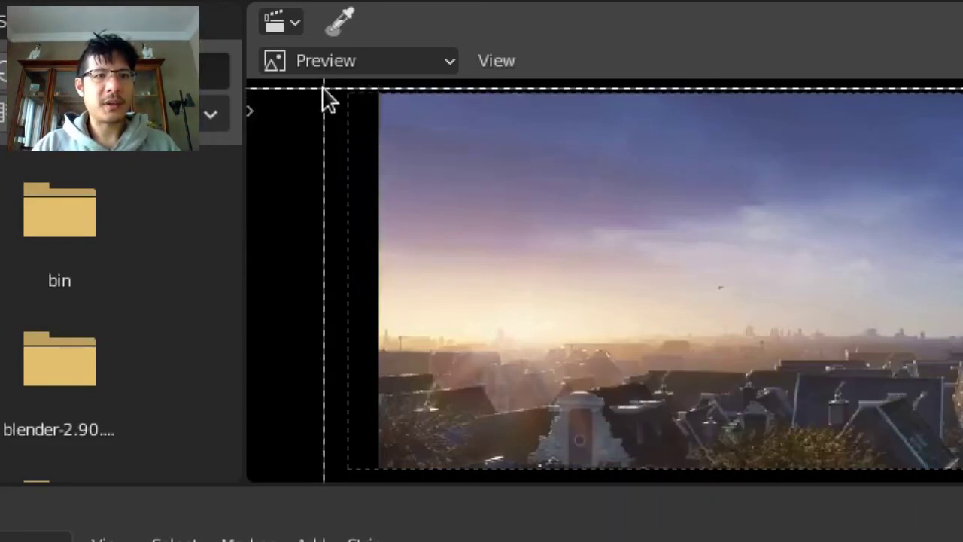
pyautogui.moveTo(323, 89); pyautogui.dragTo(433, 182)
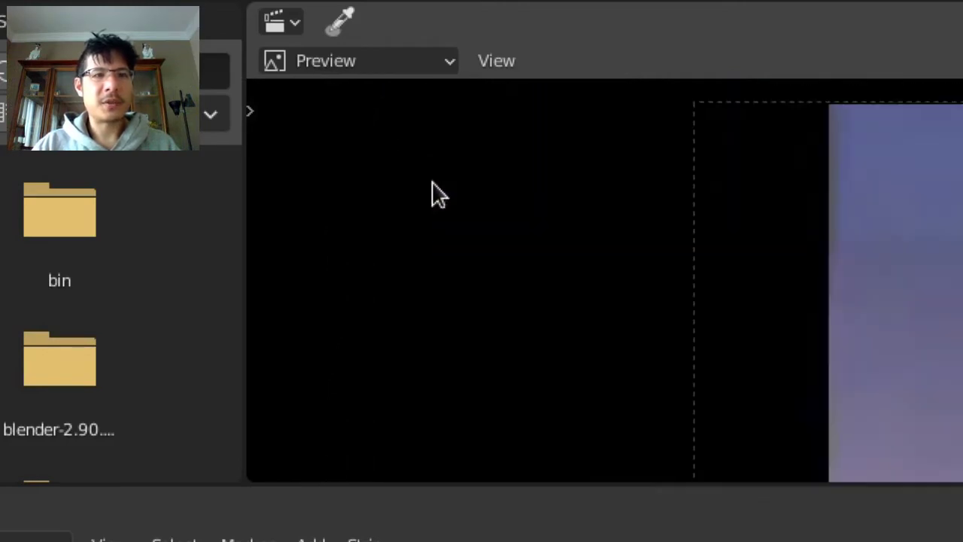
pyautogui.click(706, 199)
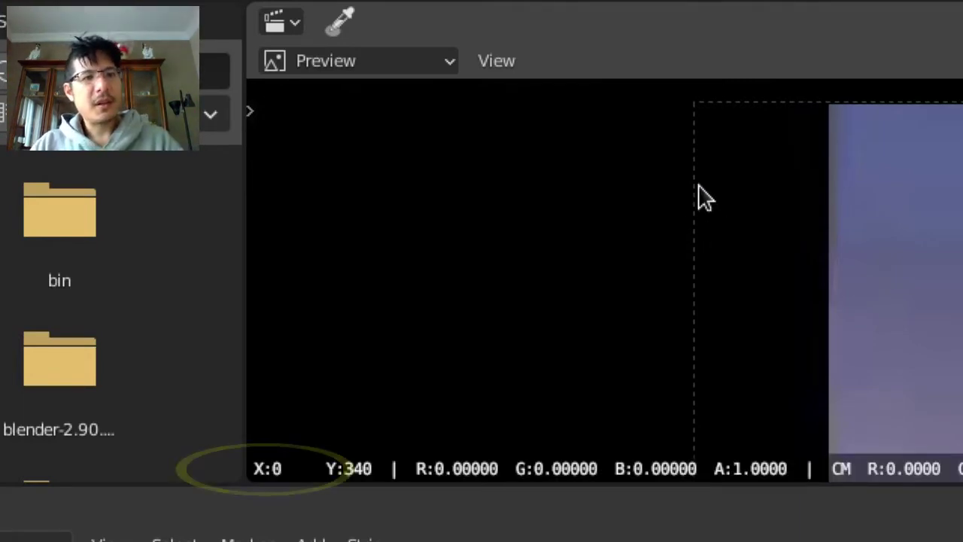
pyautogui.moveTo(698, 185); pyautogui.dragTo(822, 198)
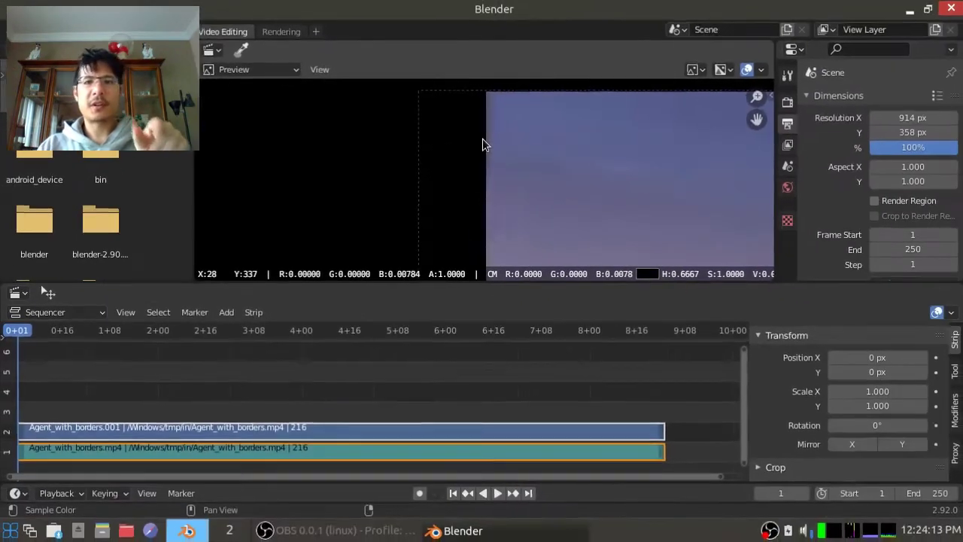
pyautogui.moveTo(483, 139); pyautogui.dragTo(481, 138)
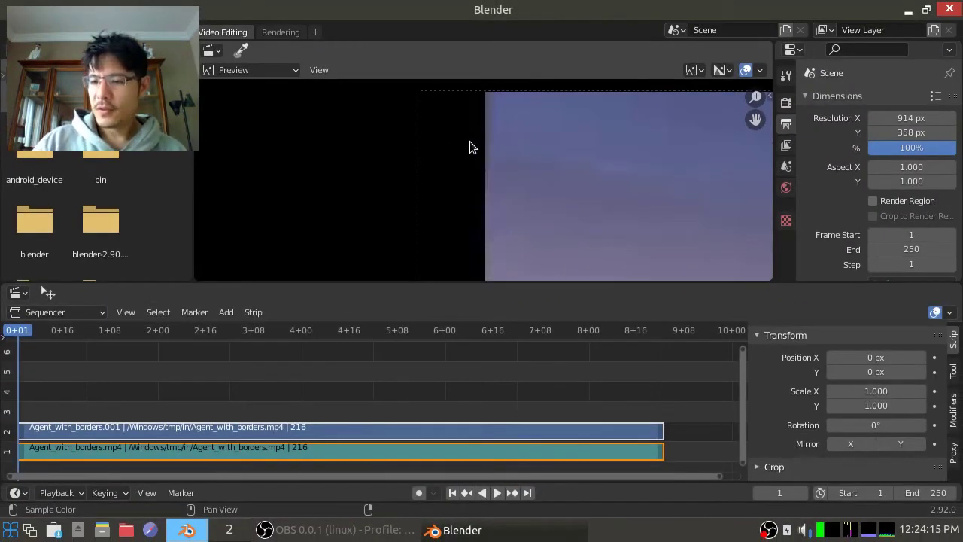
# Set Resolution X to 854 px (914-30*2) and move the playhead to the title frame.
pyautogui.press('Home')
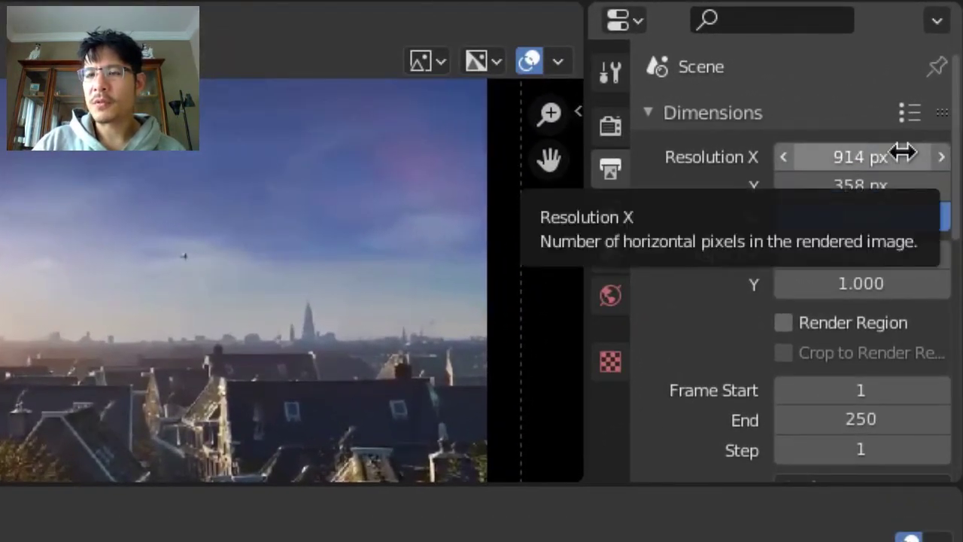
pyautogui.click(904, 152)
pyautogui.press('End')
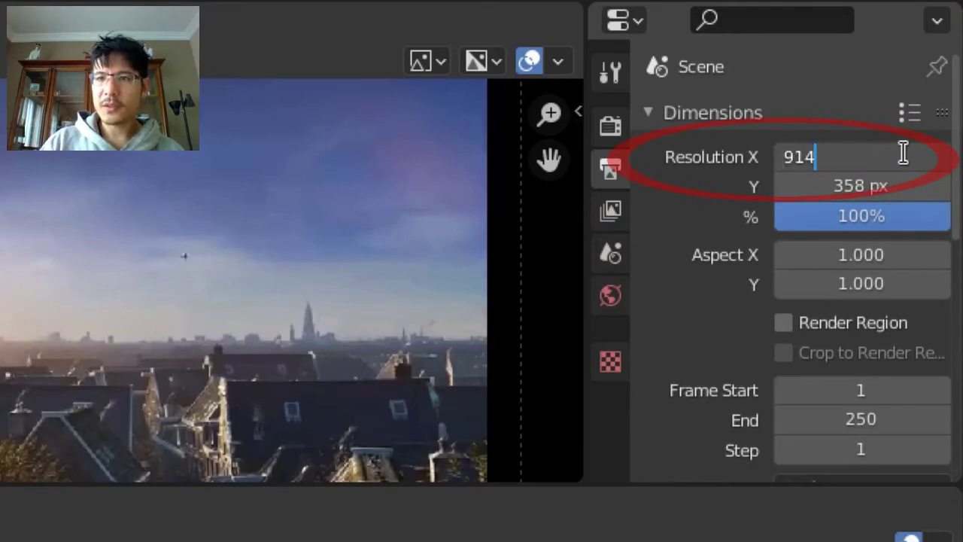
pyautogui.write('-')
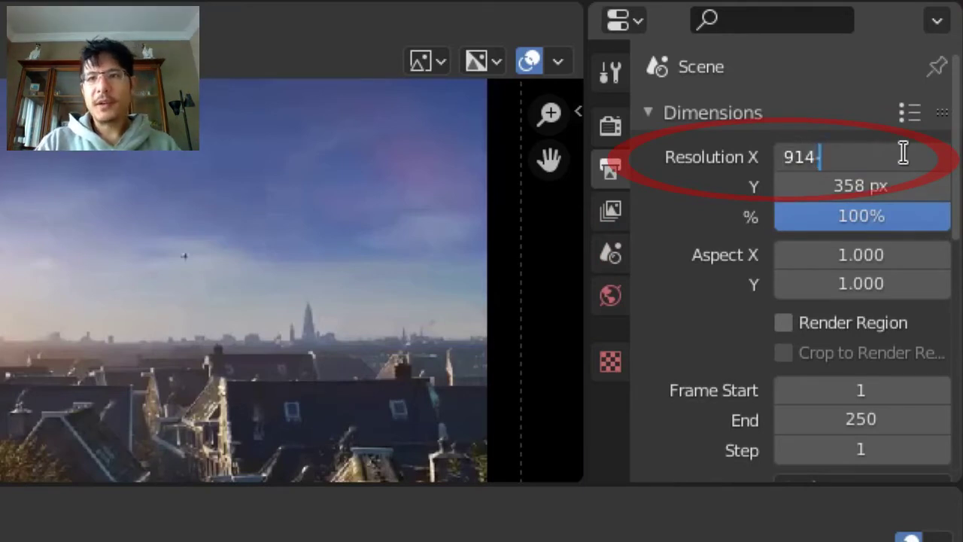
pyautogui.write('30')
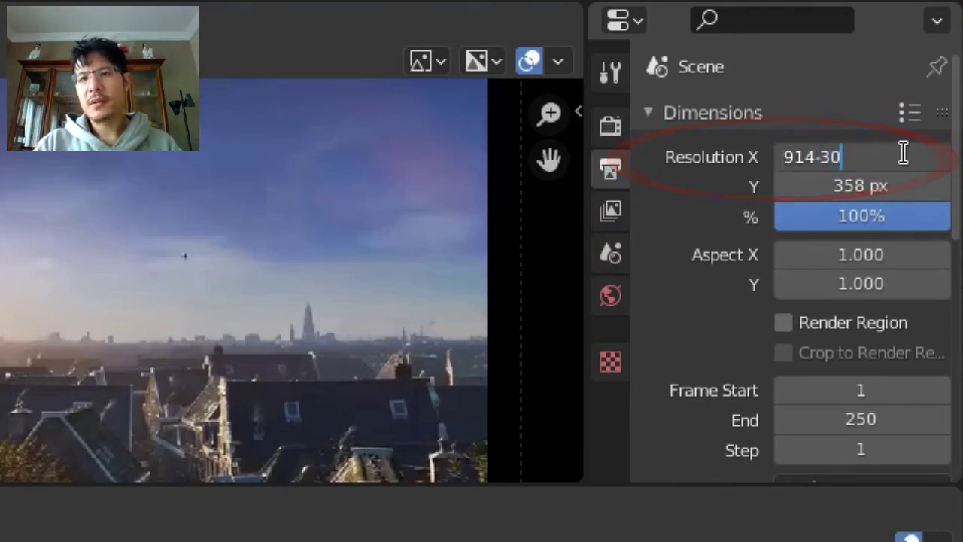
pyautogui.write('*2')
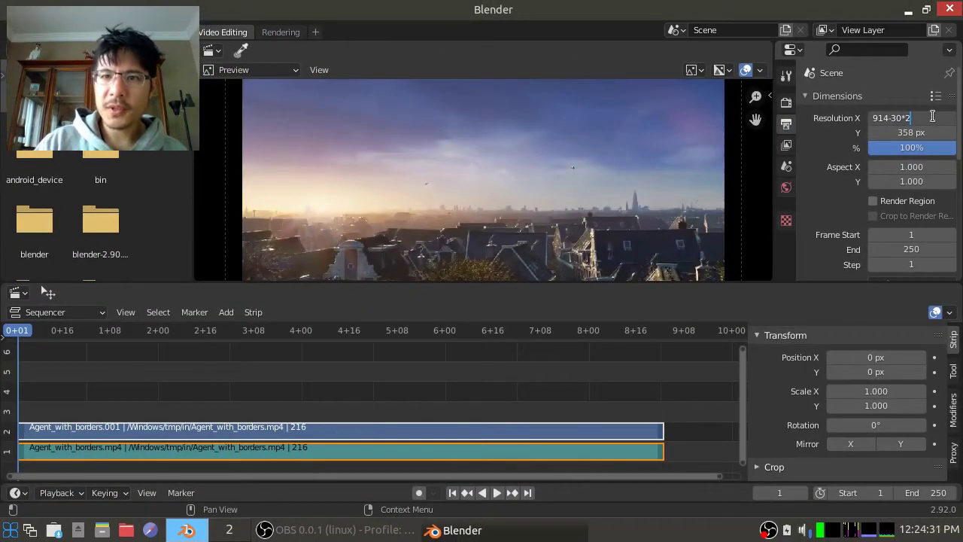
pyautogui.press('Return')
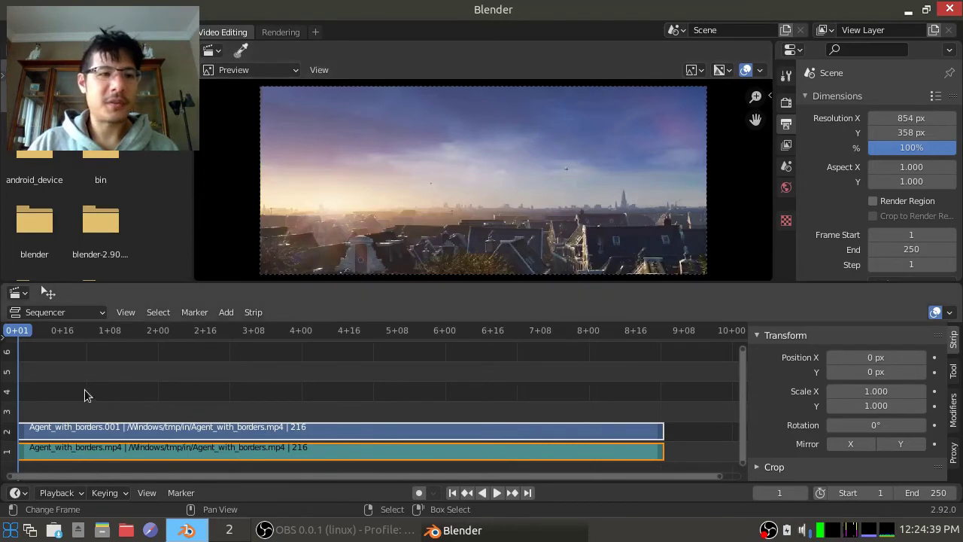
pyautogui.moveTo(88, 394); pyautogui.dragTo(147, 386)
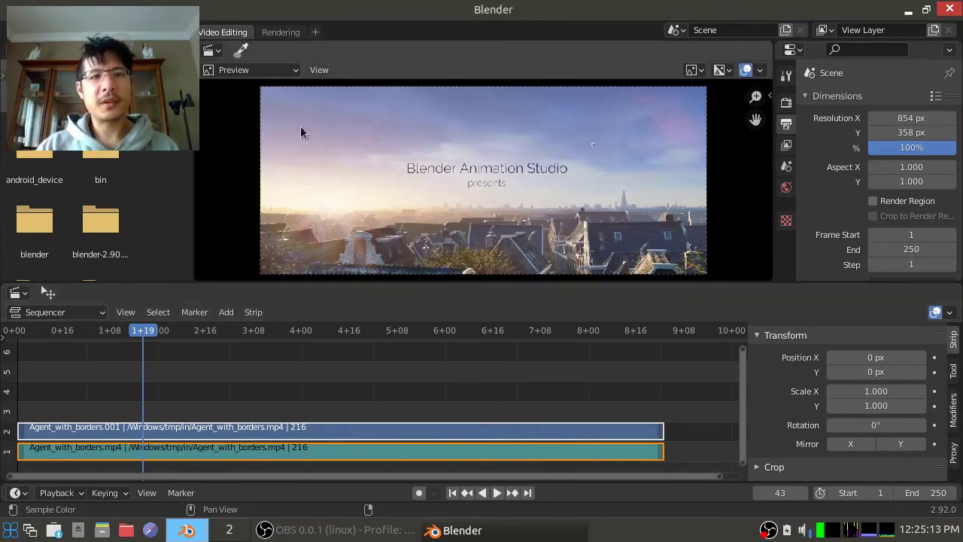
# Drag within the preview area while the title frame is shown.
pyautogui.moveTo(260, 139); pyautogui.dragTo(324, 102)
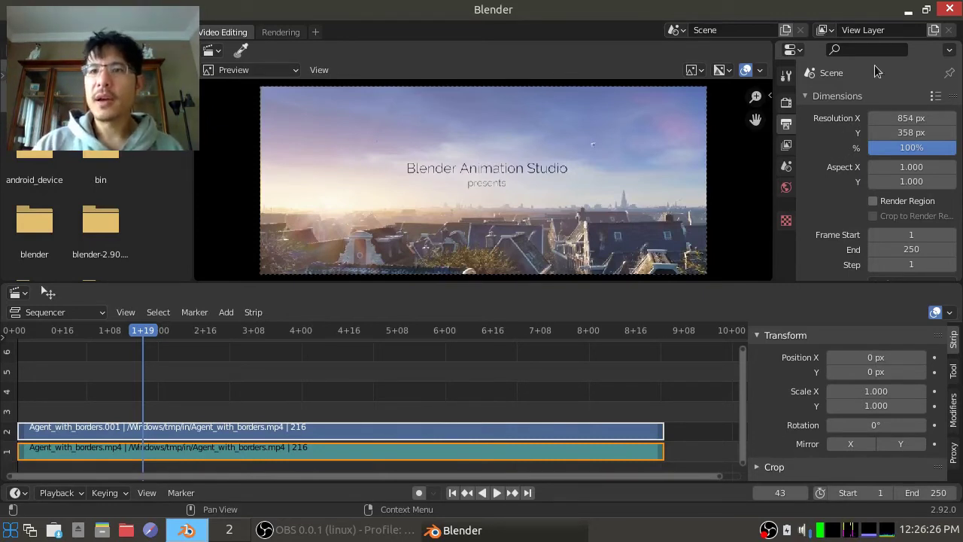
# Create a Full Copy of the scene and rename it 'expand resolution'.
pyautogui.click(787, 29)
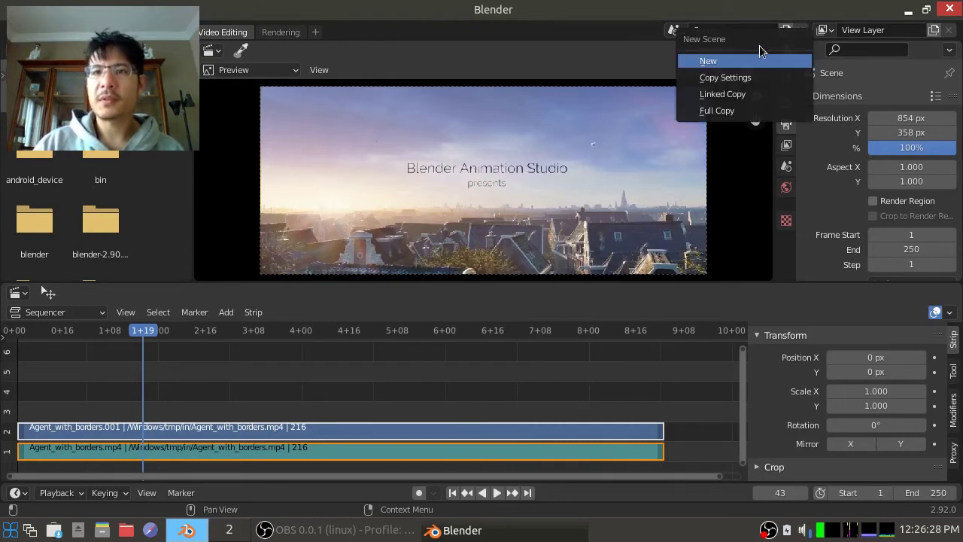
pyautogui.click(723, 113)
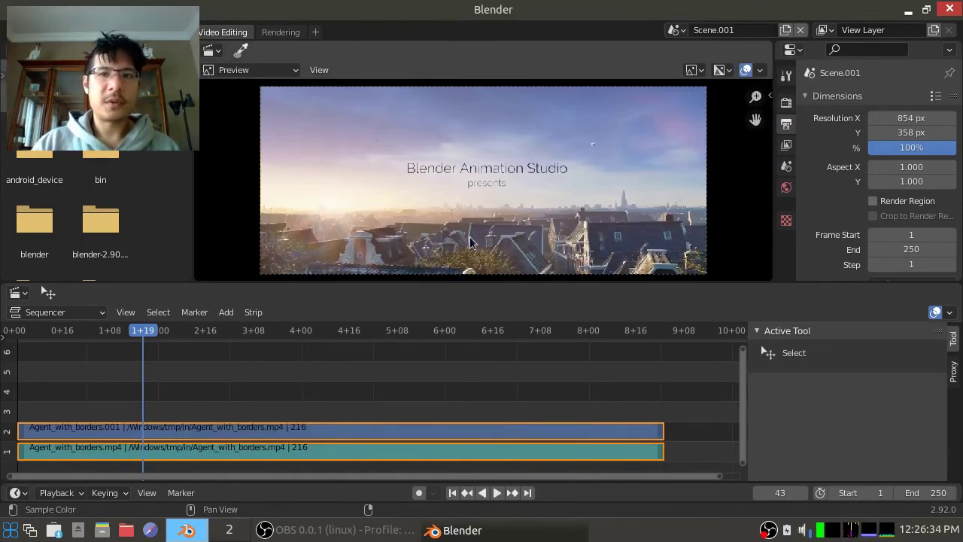
pyautogui.doubleClick(753, 30)
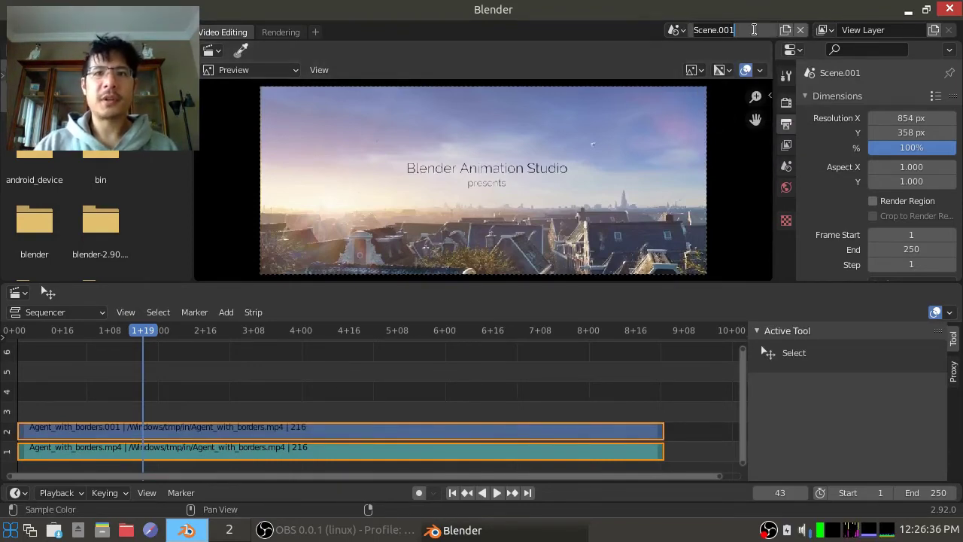
pyautogui.write('expa')
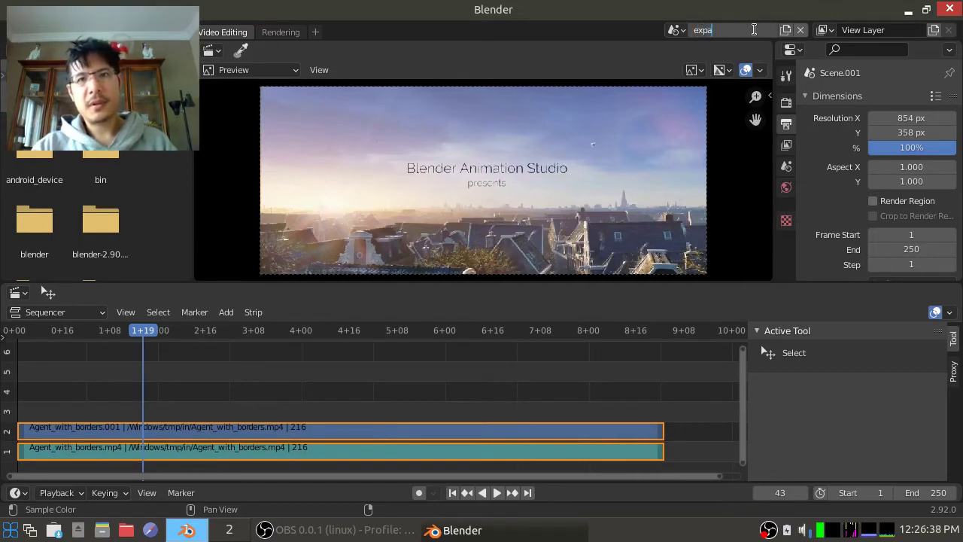
pyautogui.write('nd resolution')
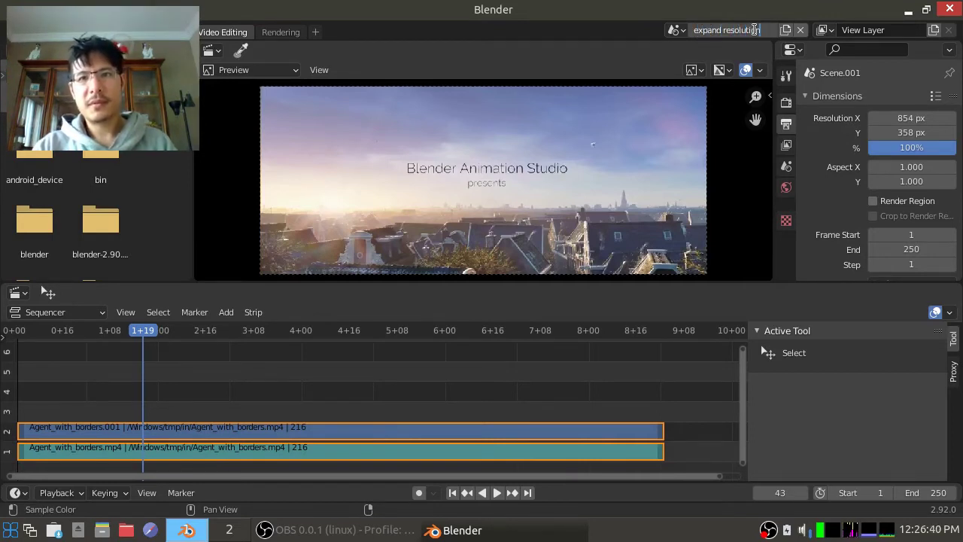
pyautogui.press('Return')
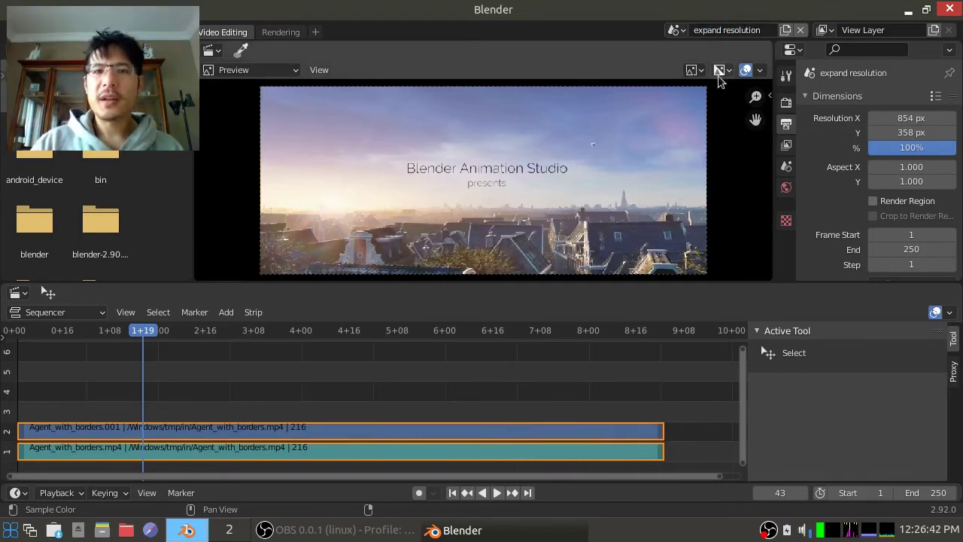
# Set the resolution to 914×418 px (854+30*2 by 358+30*2) and fit the preview.
pyautogui.click(922, 119)
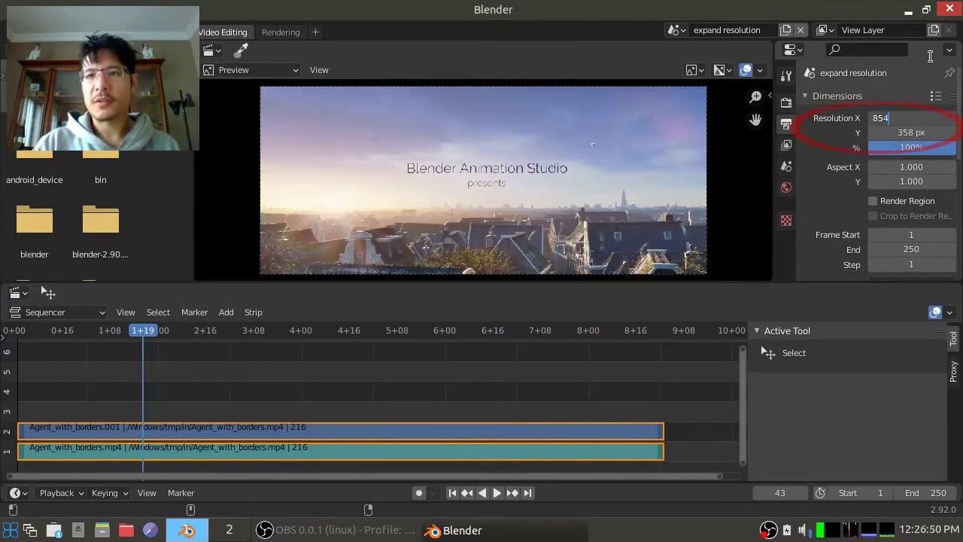
pyautogui.write('+')
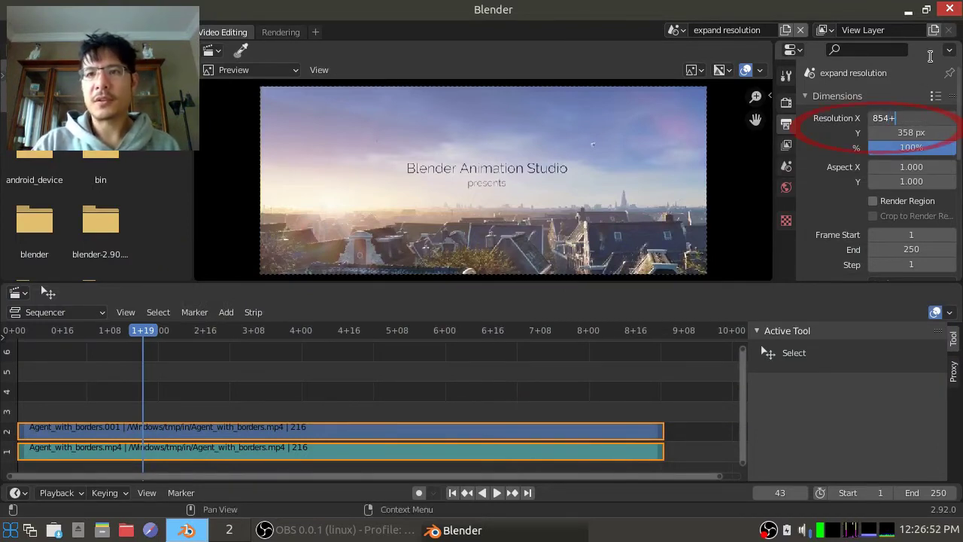
pyautogui.write('30*2')
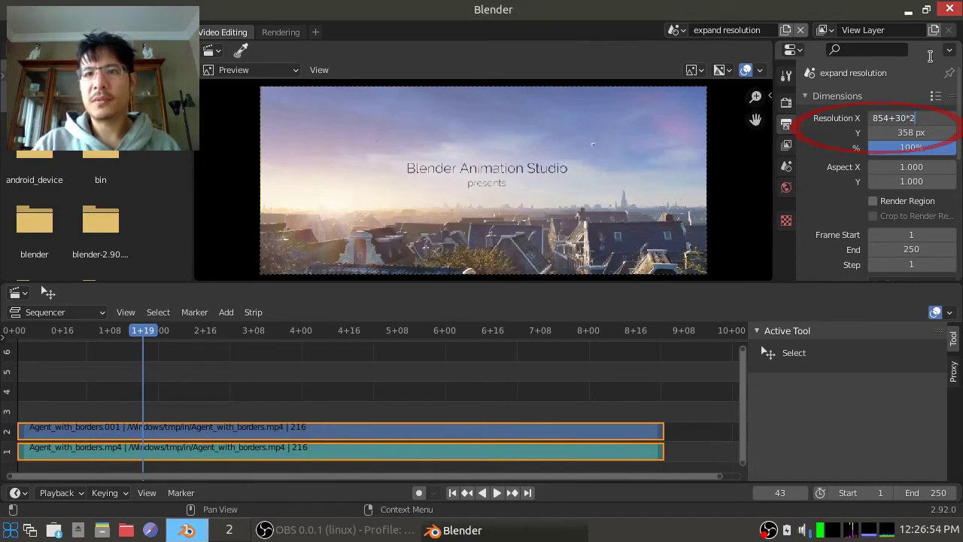
pyautogui.press('Return')
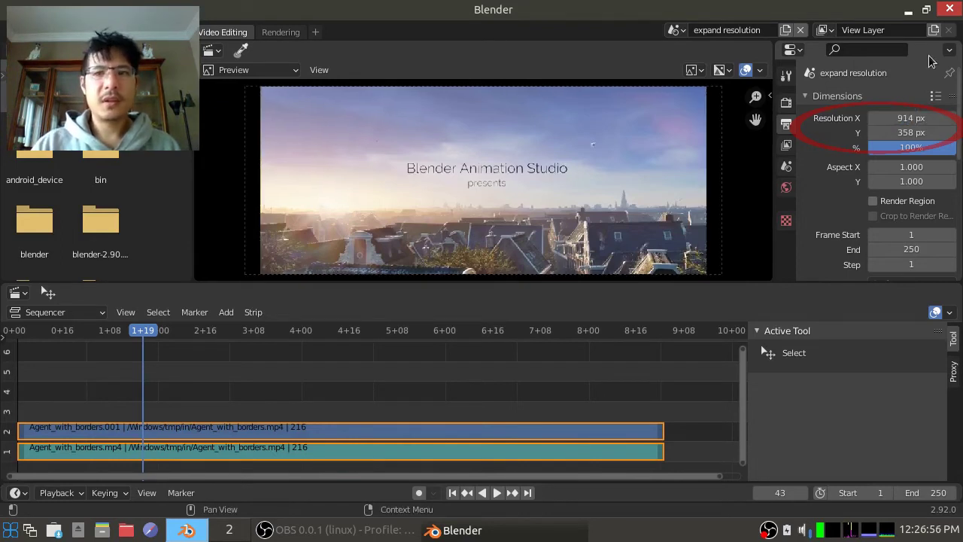
pyautogui.click(933, 134)
pyautogui.press('End')
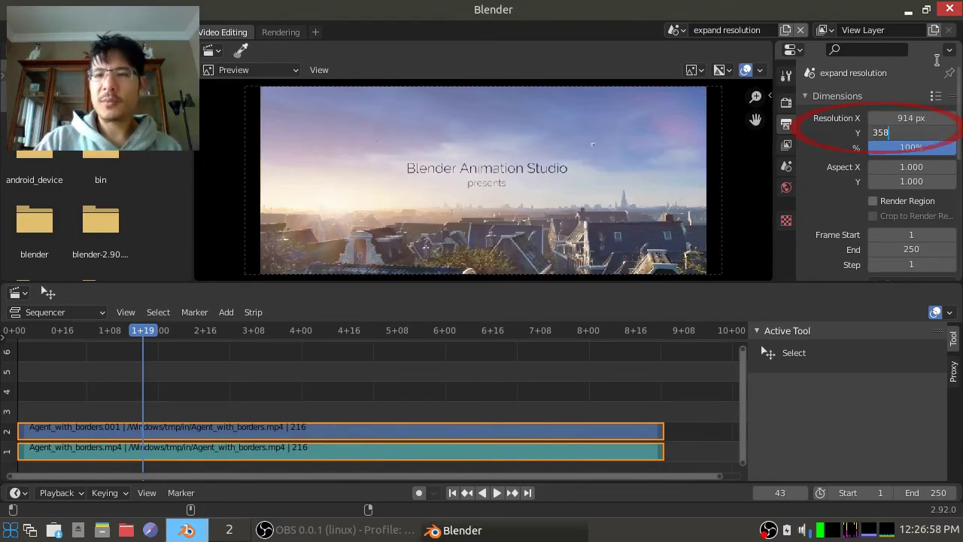
pyautogui.write('+30*2')
pyautogui.press('Return')
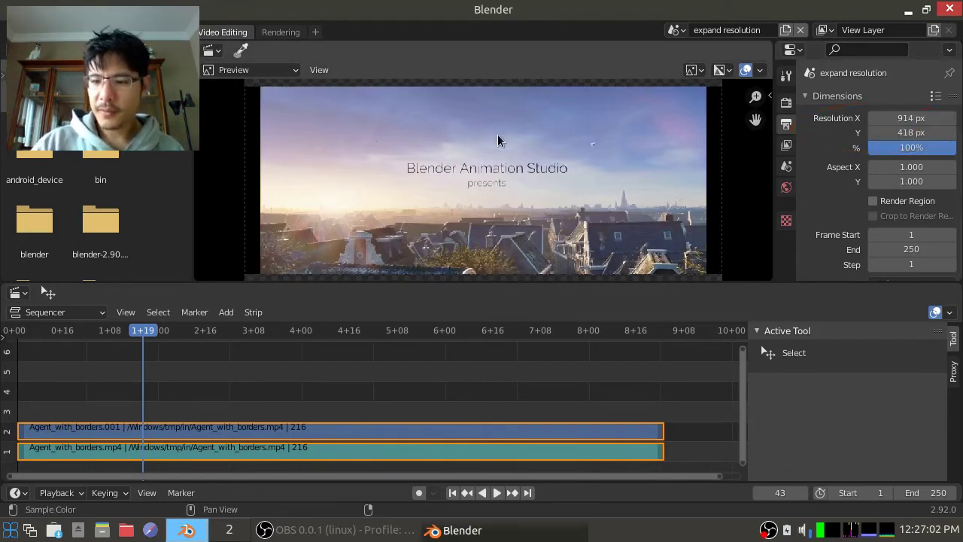
pyautogui.press('Home')
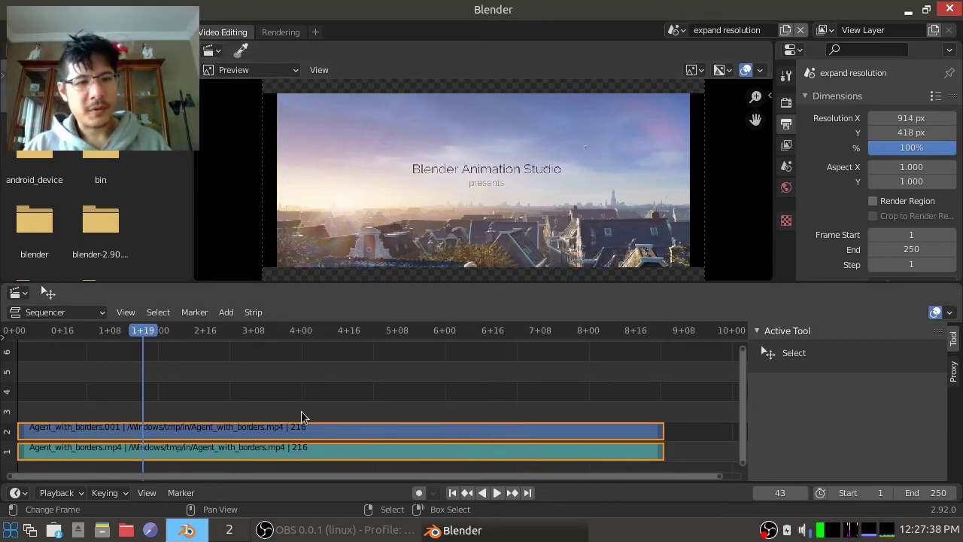
# Move both video strips up to channels 3 and 4, then return to the first frame.
pyautogui.press('g')
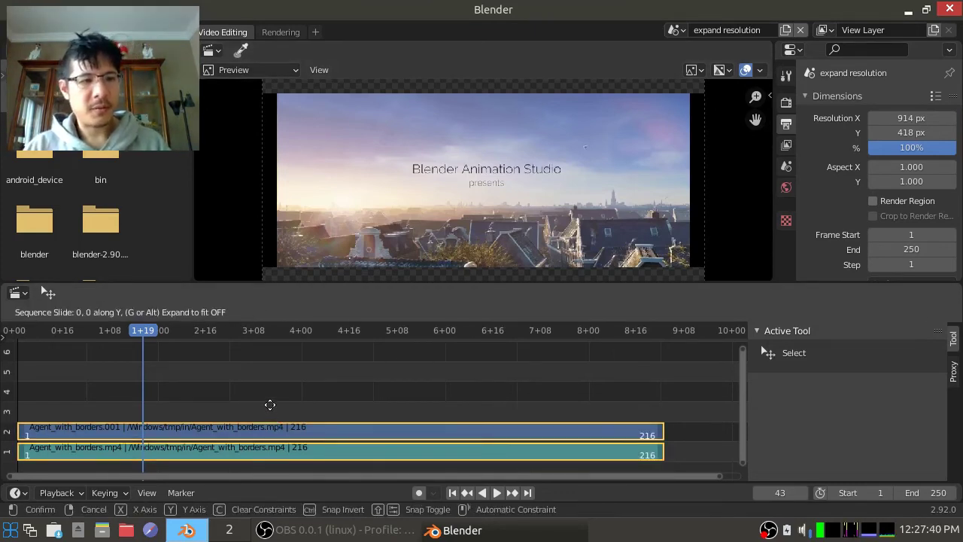
pyautogui.click(277, 372)
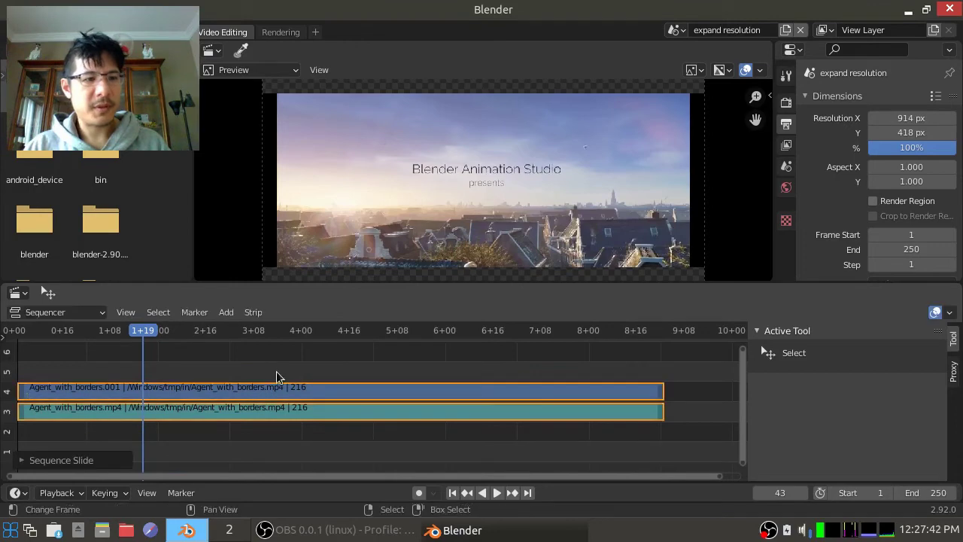
pyautogui.click(451, 493)
# Add a full-brightness magenta Color strip on channel 1 spanning 231 frames, then select the Agent_with_borders.001 strip.
pyautogui.hotkey('shift', 'a')
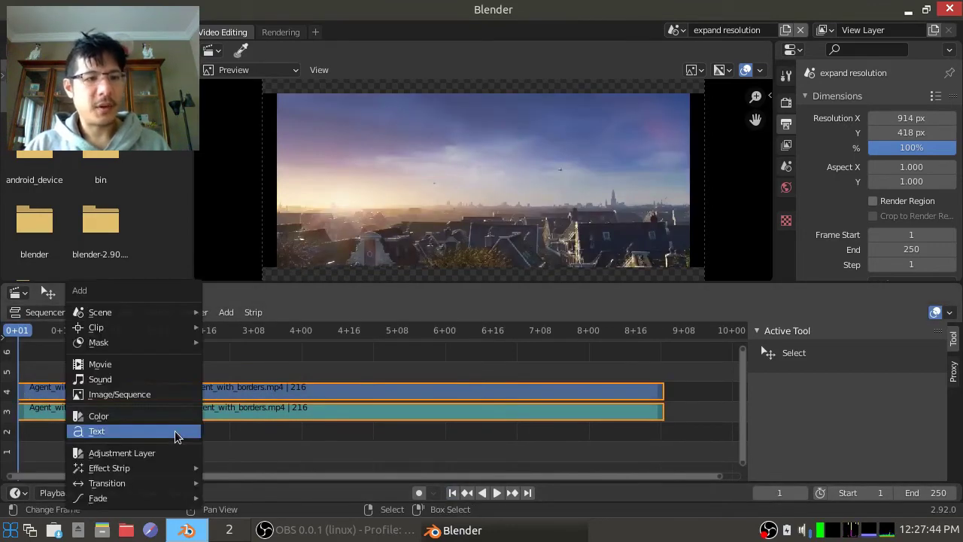
pyautogui.click(164, 418)
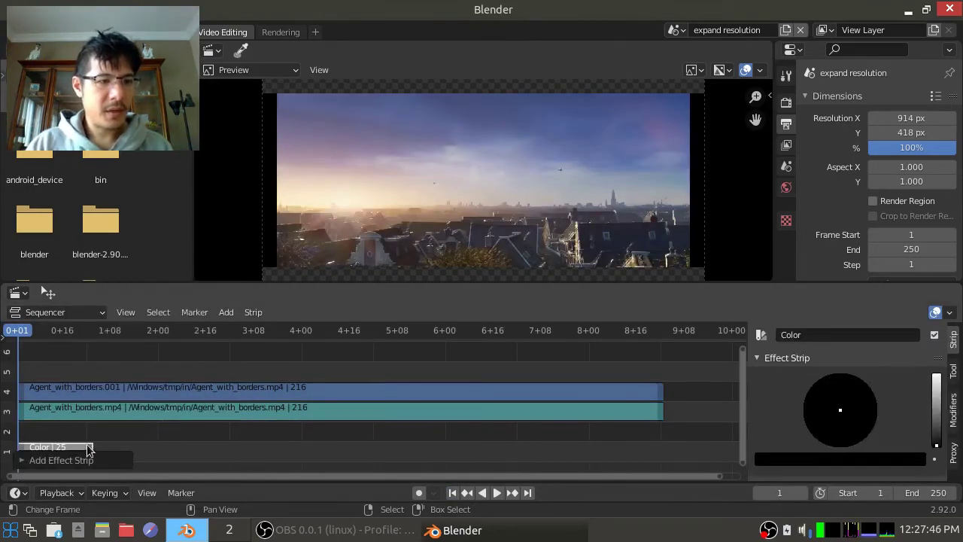
pyautogui.moveTo(88, 449); pyautogui.dragTo(704, 432)
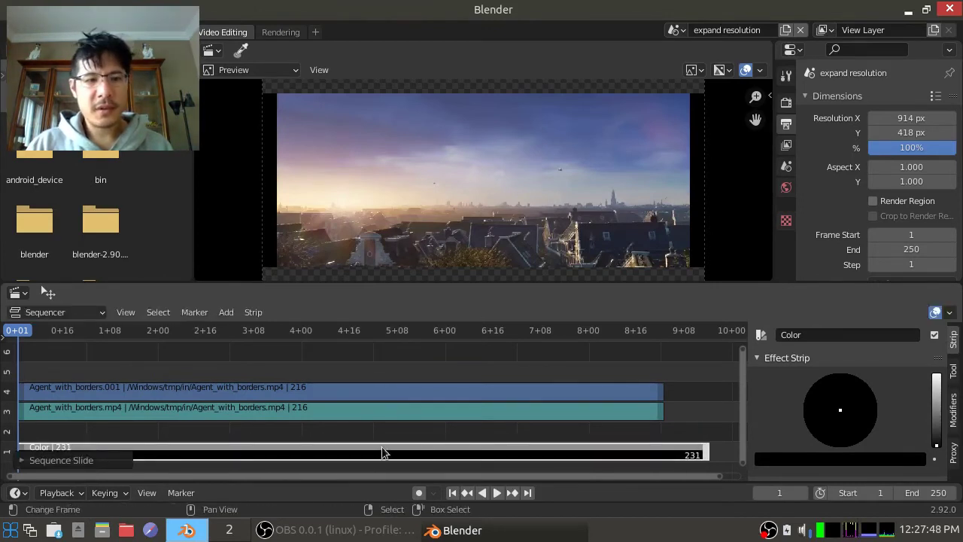
pyautogui.moveTo(937, 444); pyautogui.dragTo(937, 377)
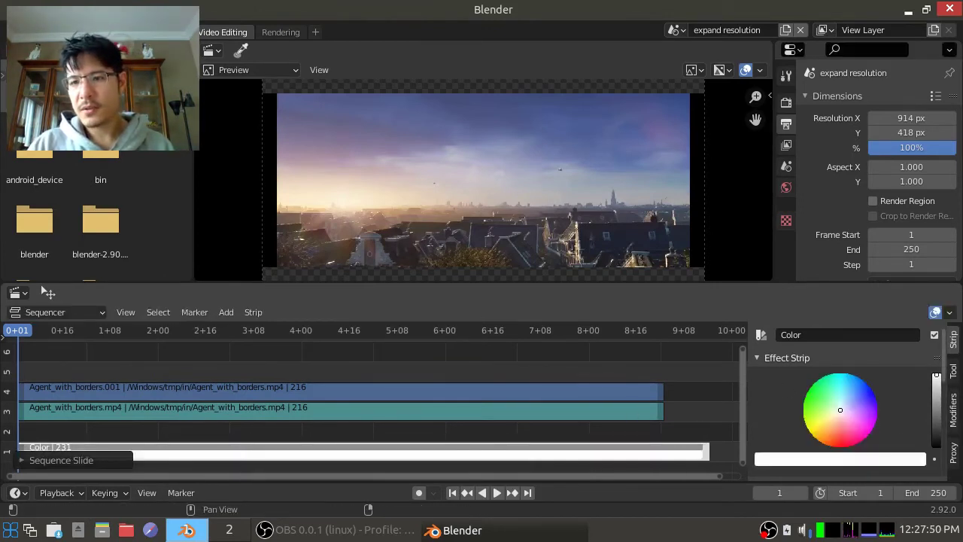
pyautogui.click(877, 419)
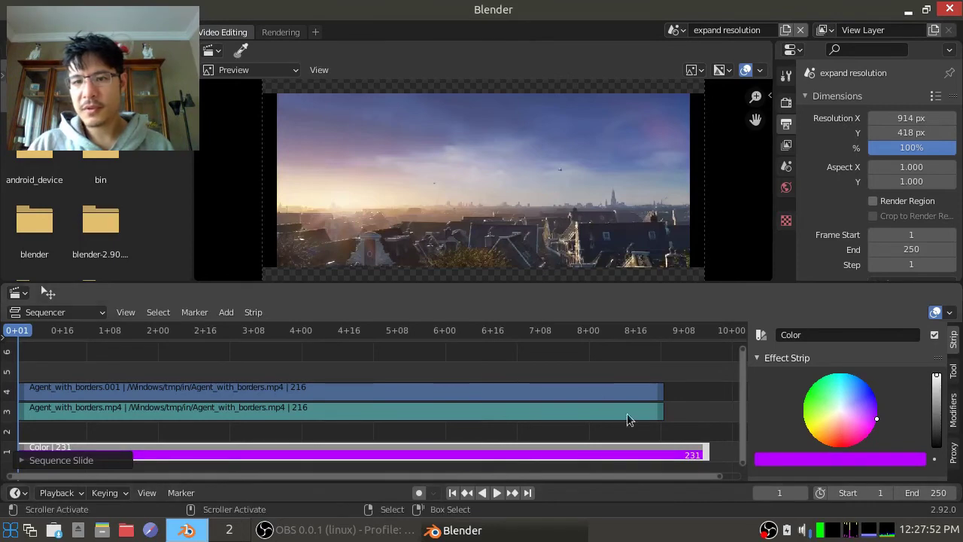
pyautogui.click(359, 391)
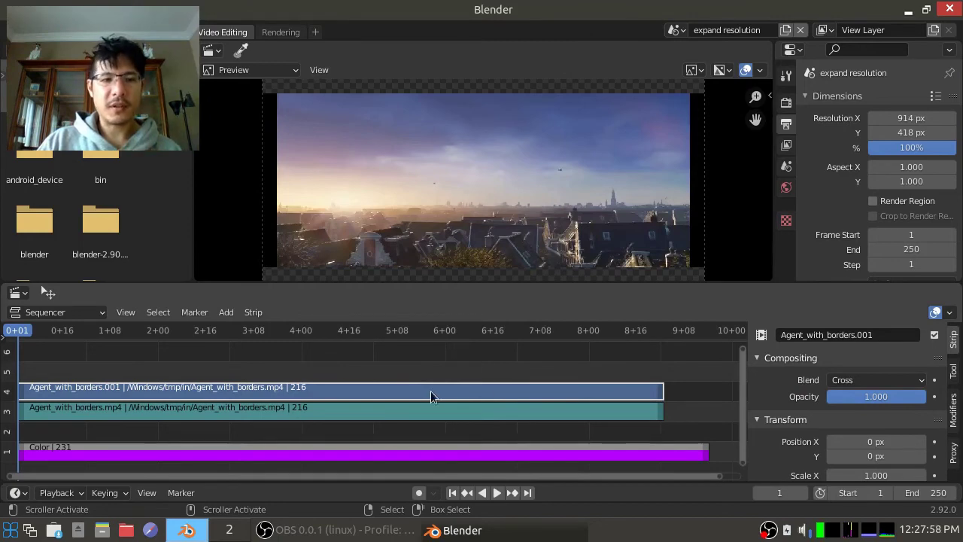
# Set the top strip's blend mode to Over Drop and widen Resolution X to 974 px.
pyautogui.click(881, 380)
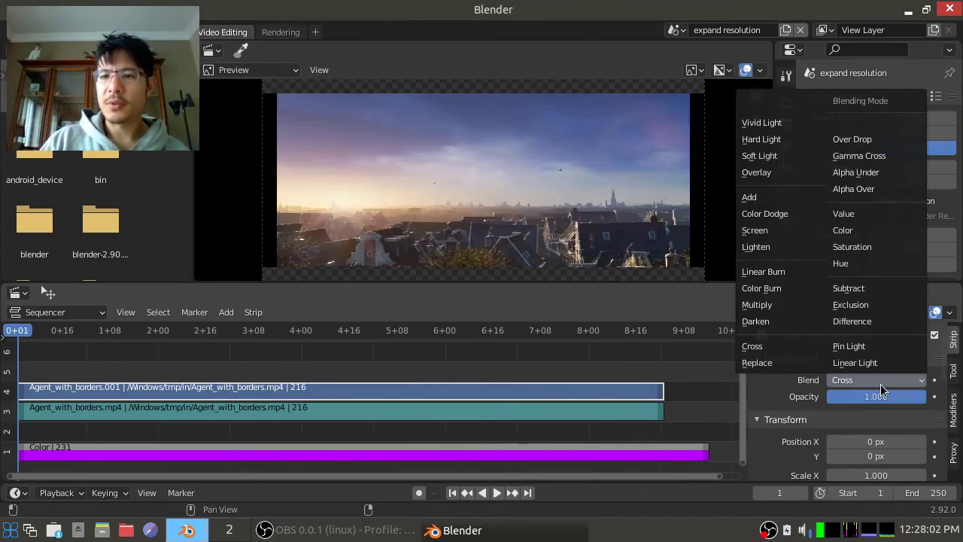
pyautogui.click(858, 139)
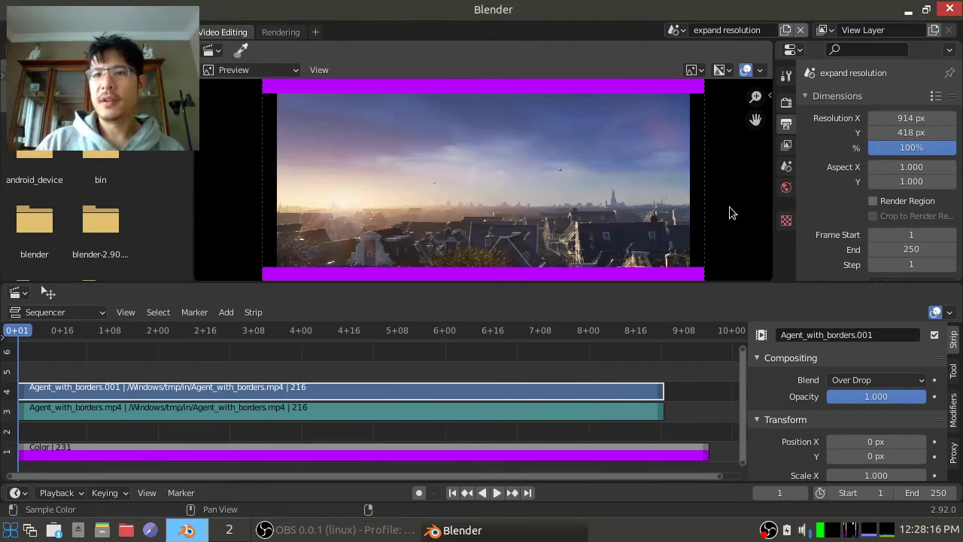
pyautogui.click(903, 119)
pyautogui.press('End')
pyautogui.write('+30')
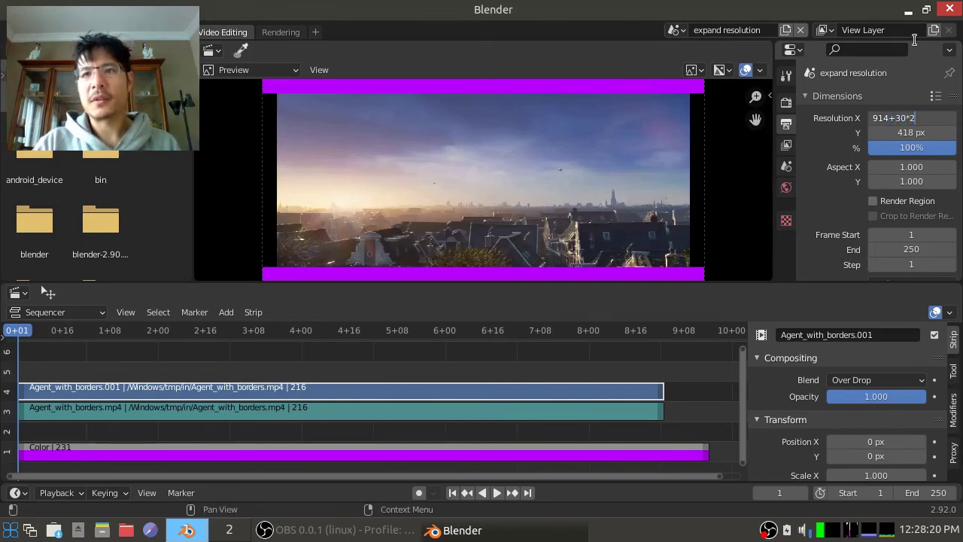
pyautogui.press('Return')
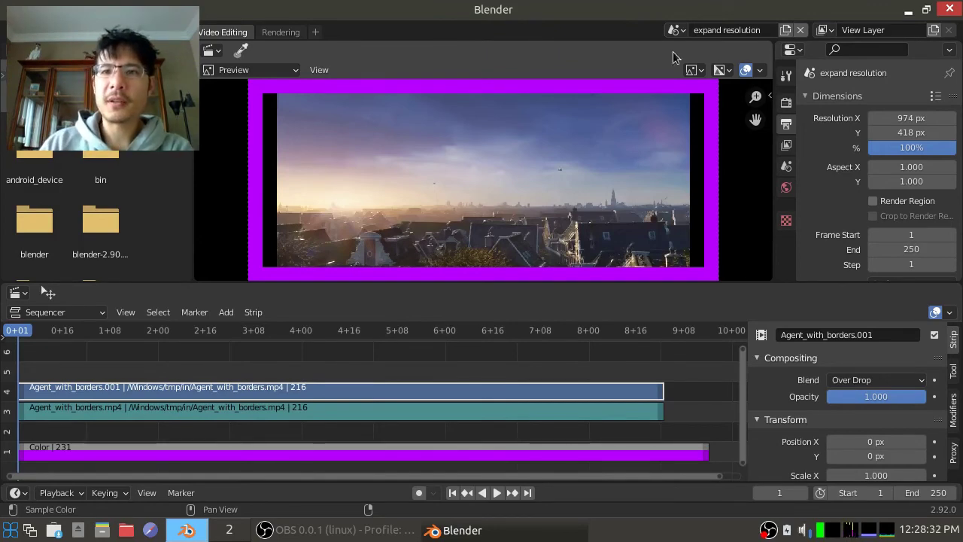
# Switch to the scene named Scene and scale the top strip to 0.95 on both axes.
pyautogui.click(676, 31)
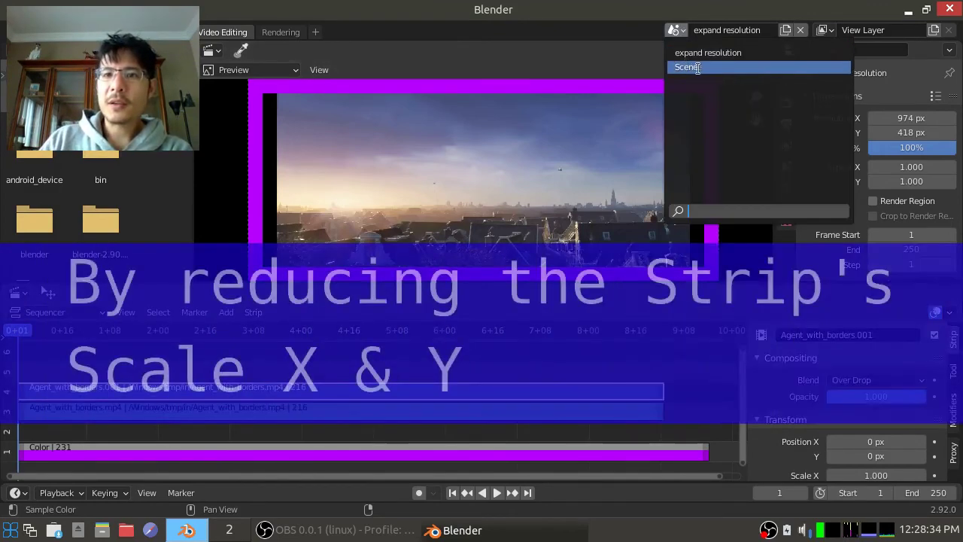
pyautogui.click(686, 67)
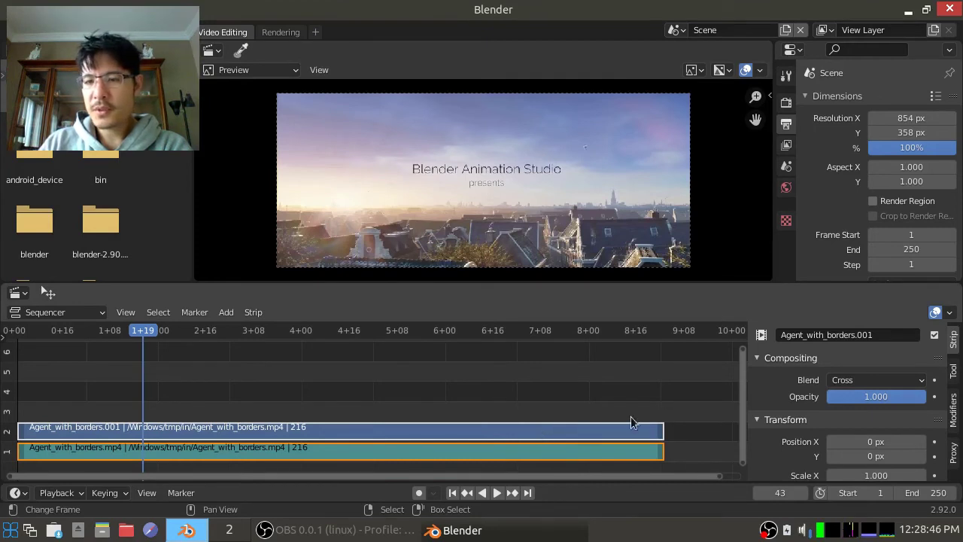
pyautogui.scroll(-5, 851, 384)
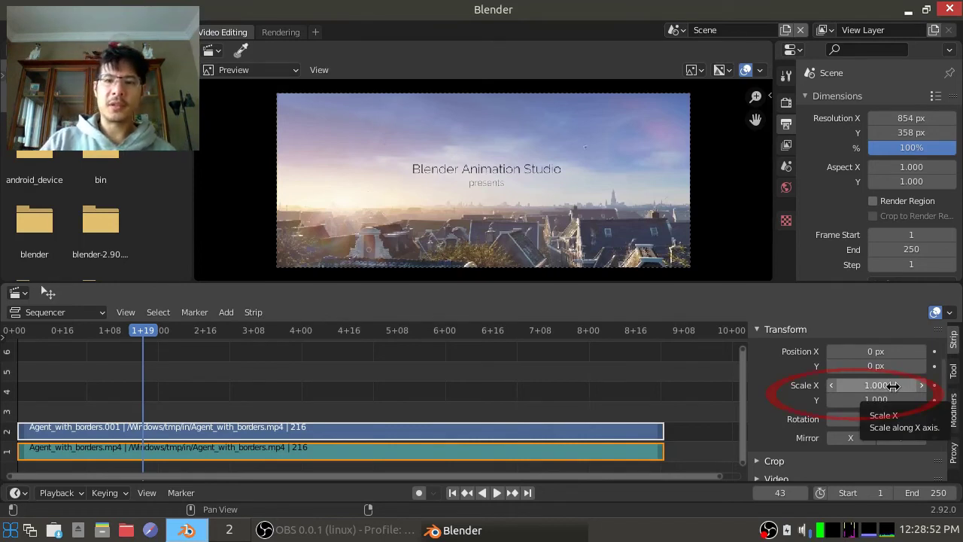
pyautogui.click(894, 385)
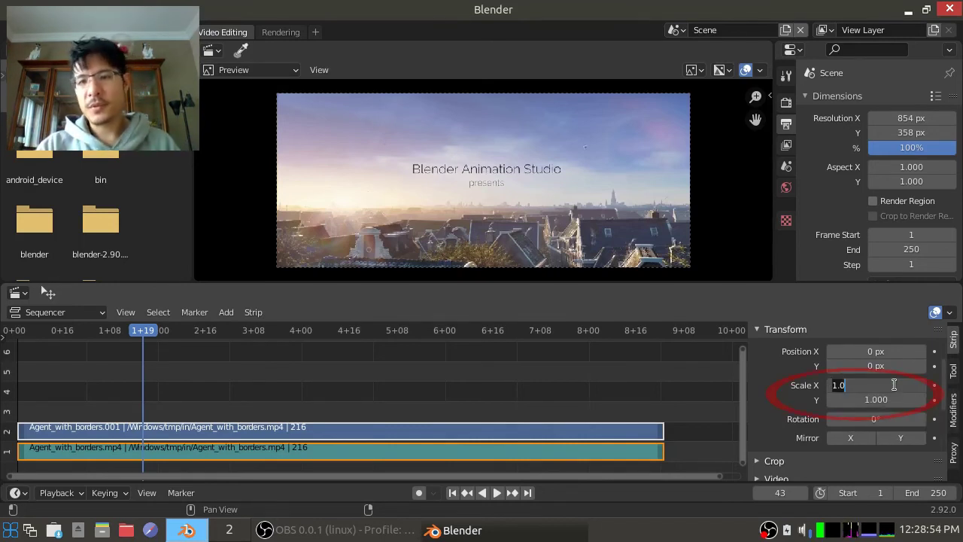
pyautogui.press('BackSpace')
pyautogui.write('.95')
pyautogui.press('Tab')
pyautogui.write('.95')
pyautogui.press('Return')
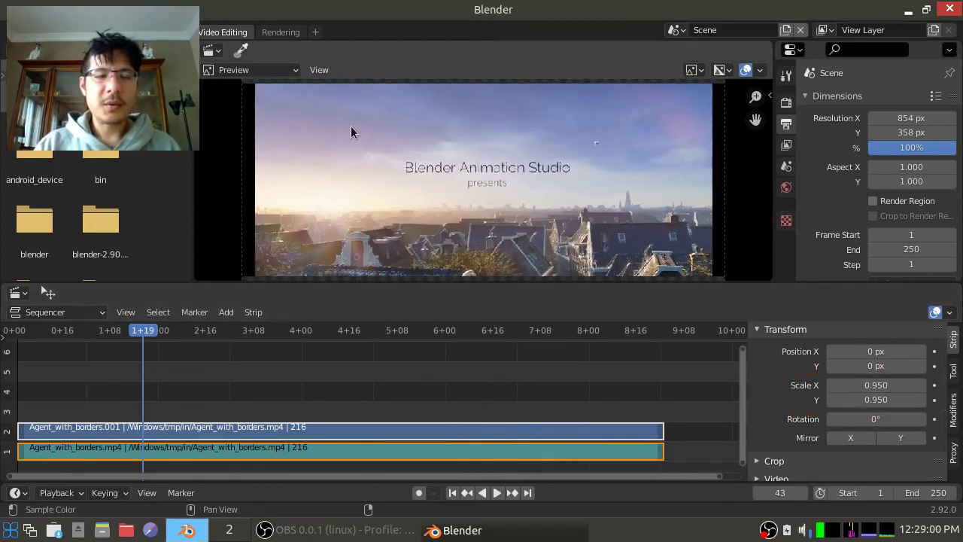
# Reduce the strip's Scale X and Scale Y to 0.75.
pyautogui.scroll(-1, 351, 132)
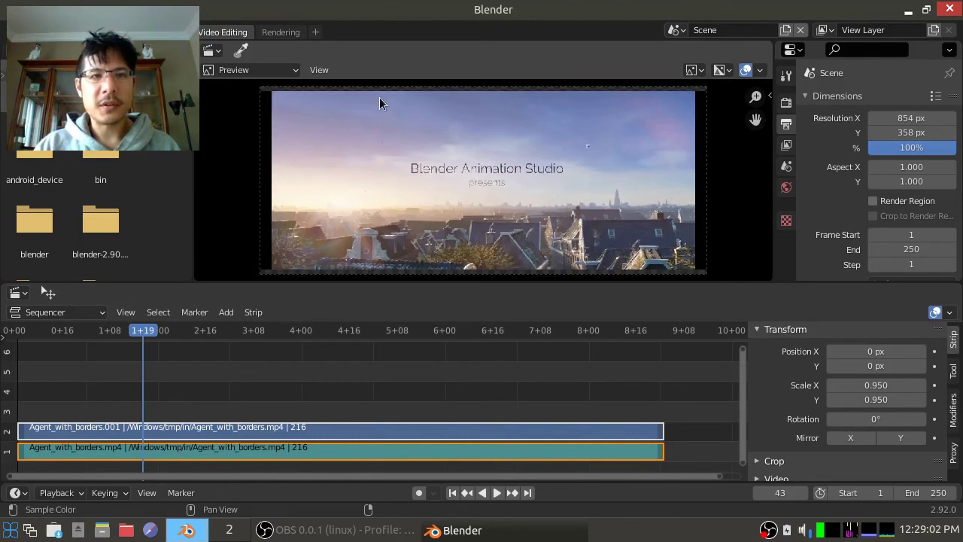
pyautogui.click(885, 385)
pyautogui.write('.75')
pyautogui.press('Tab')
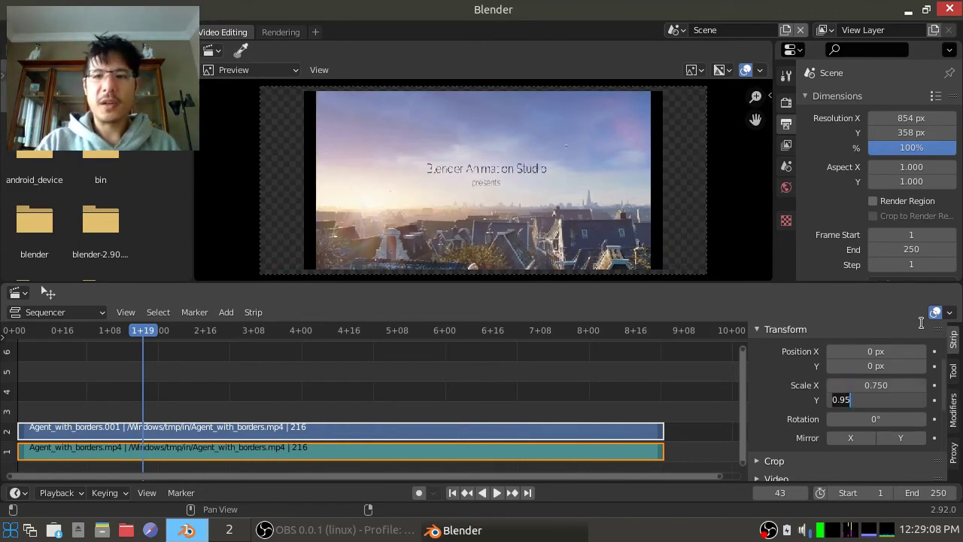
pyautogui.write('7')
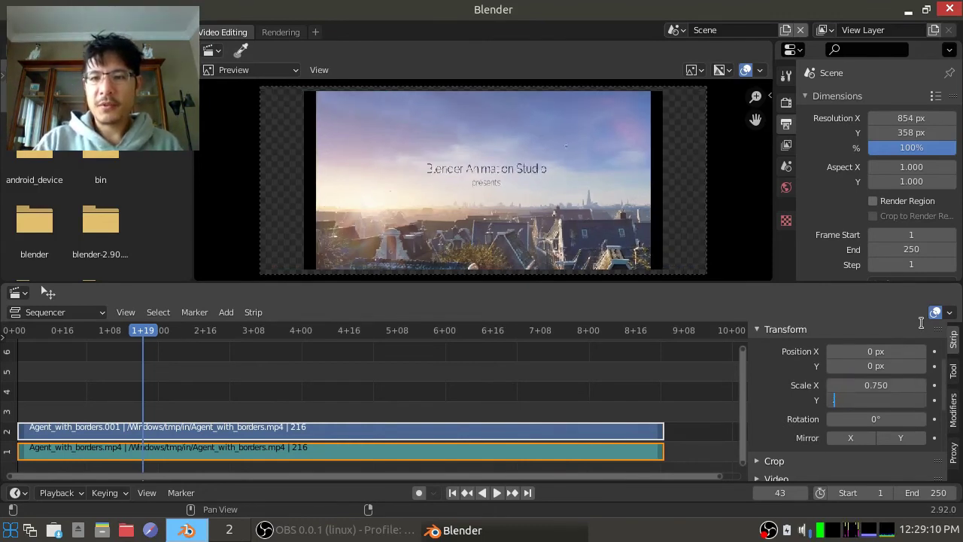
pyautogui.write('5')
pyautogui.press('Return')
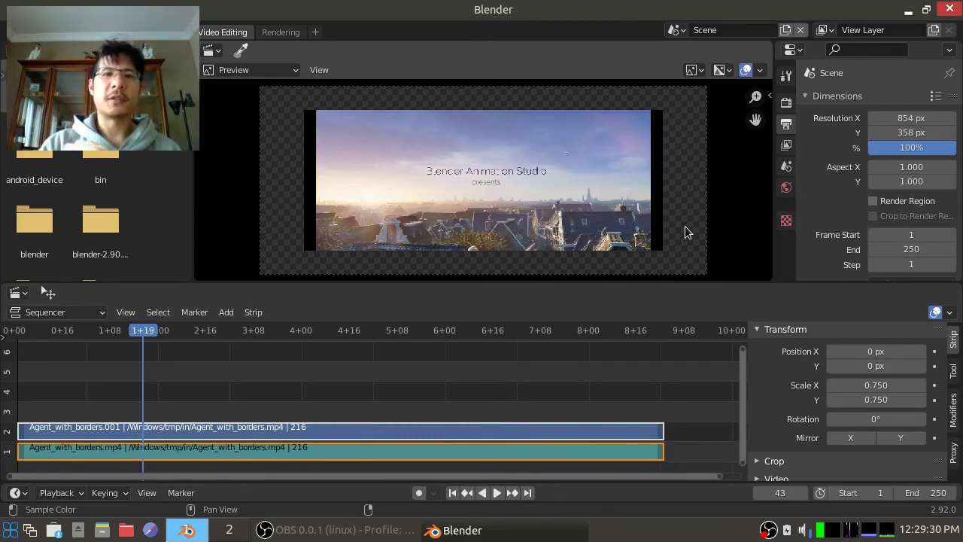
# Set the render output path to /tmp/example.mp4.
pyautogui.scroll(-4, 856, 177)
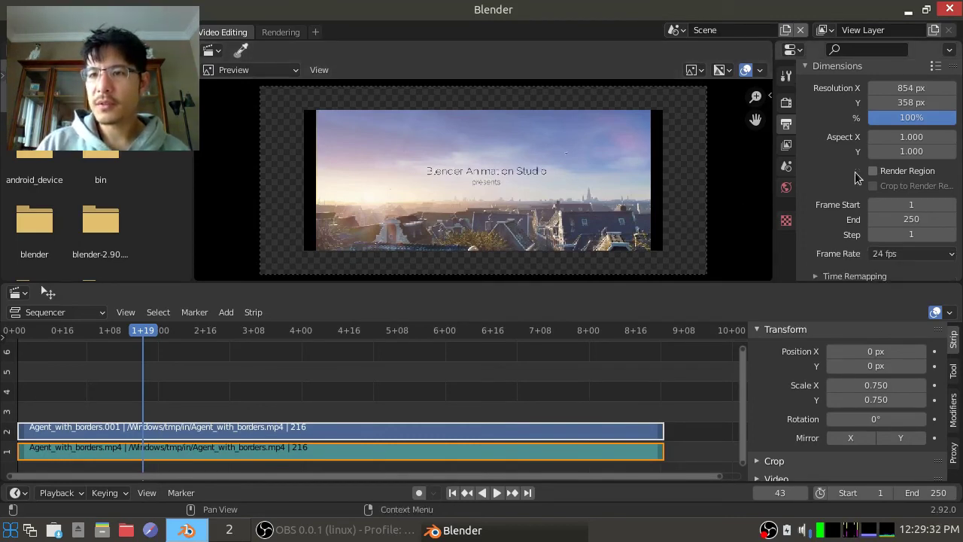
pyautogui.scroll(-1, 855, 177)
pyautogui.click(847, 215)
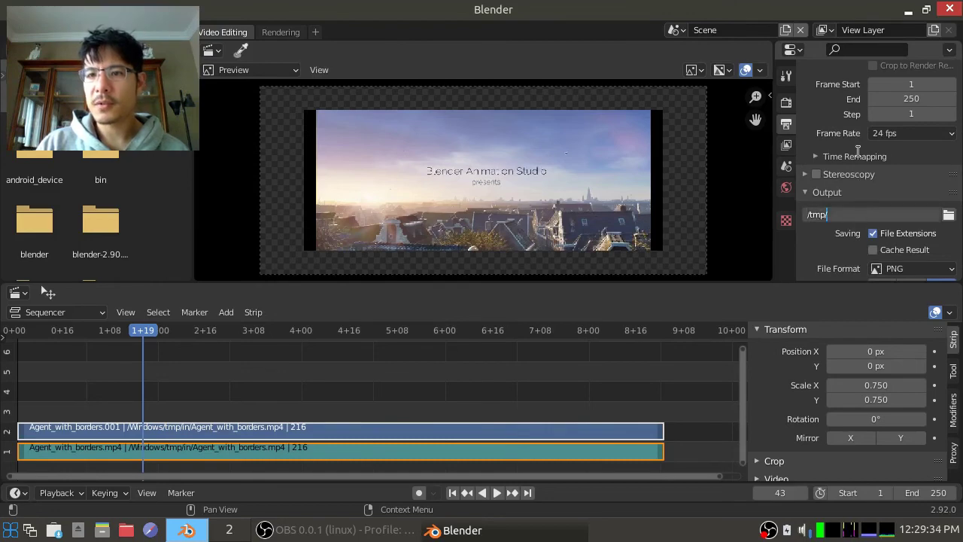
pyautogui.write('example.p4')
pyautogui.press('Return')
pyautogui.click(879, 216)
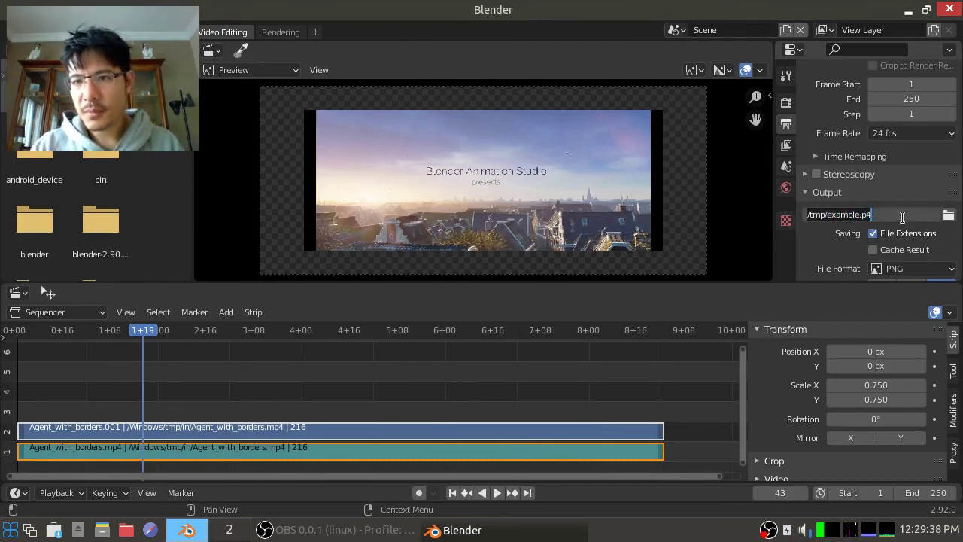
pyautogui.click(910, 213)
pyautogui.write('m')
pyautogui.press('Return')
# Change the output file format to FFmpeg Video and expand the MPEG-4 encoding settings.
pyautogui.scroll(-1, 865, 211)
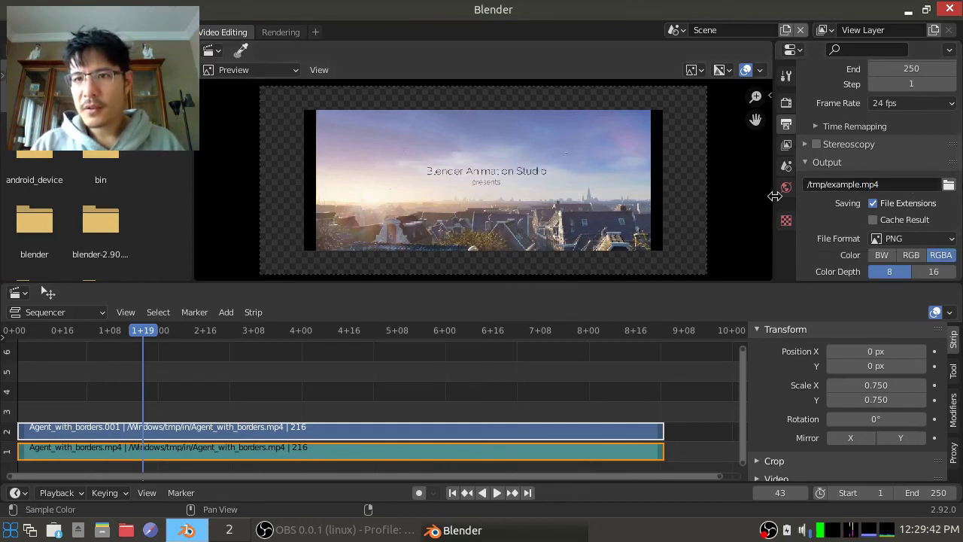
pyautogui.moveTo(772, 200); pyautogui.dragTo(683, 205)
pyautogui.click(884, 237)
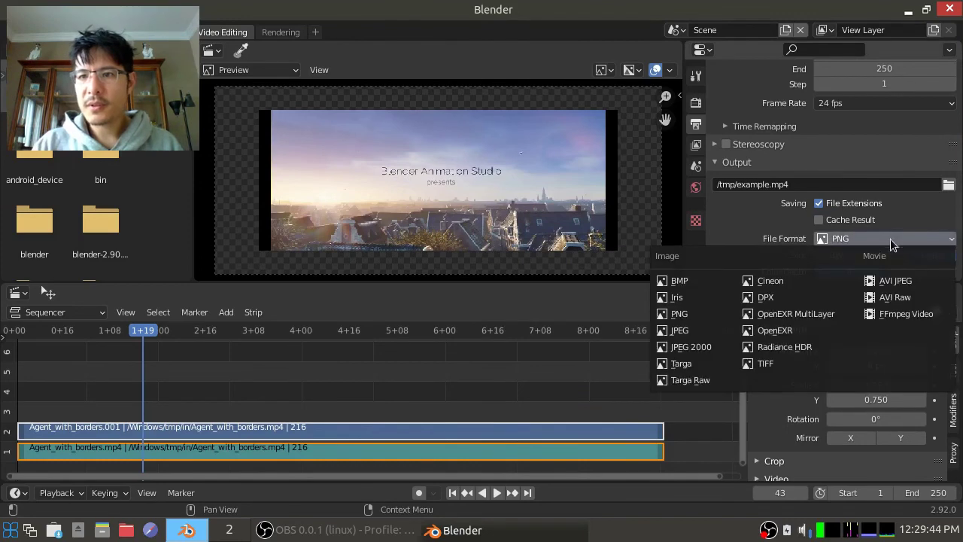
pyautogui.click(920, 319)
pyautogui.scroll(-1, 913, 274)
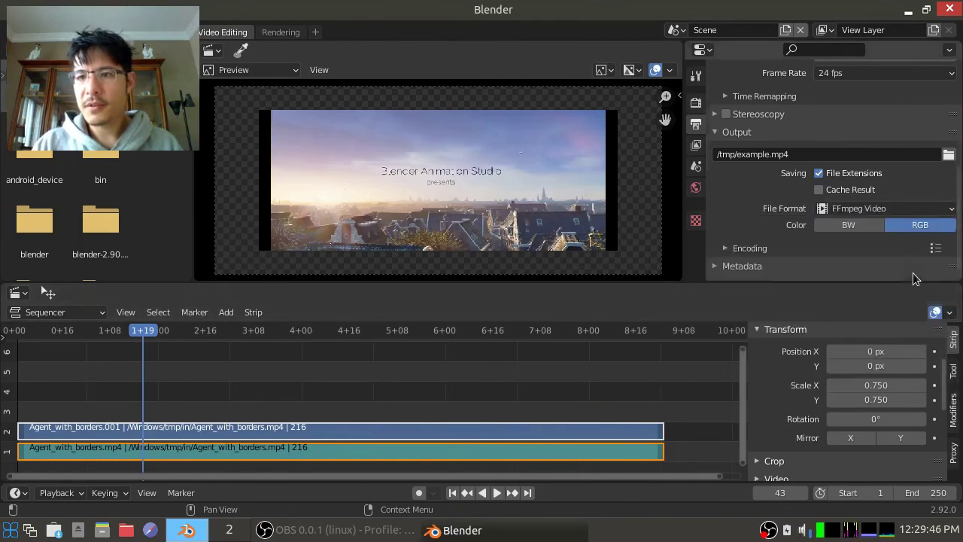
pyautogui.click(936, 248)
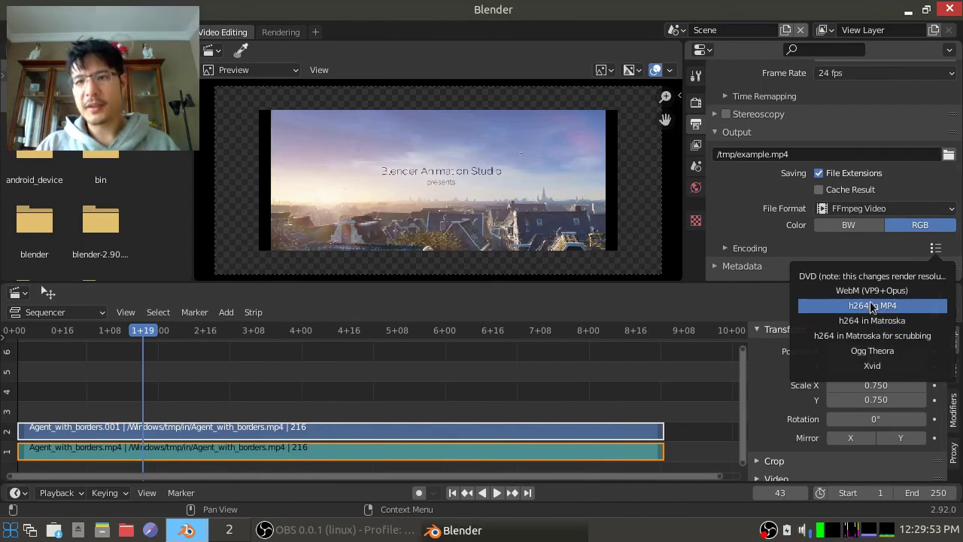
pyautogui.scroll(-1, 743, 228)
pyautogui.click(750, 238)
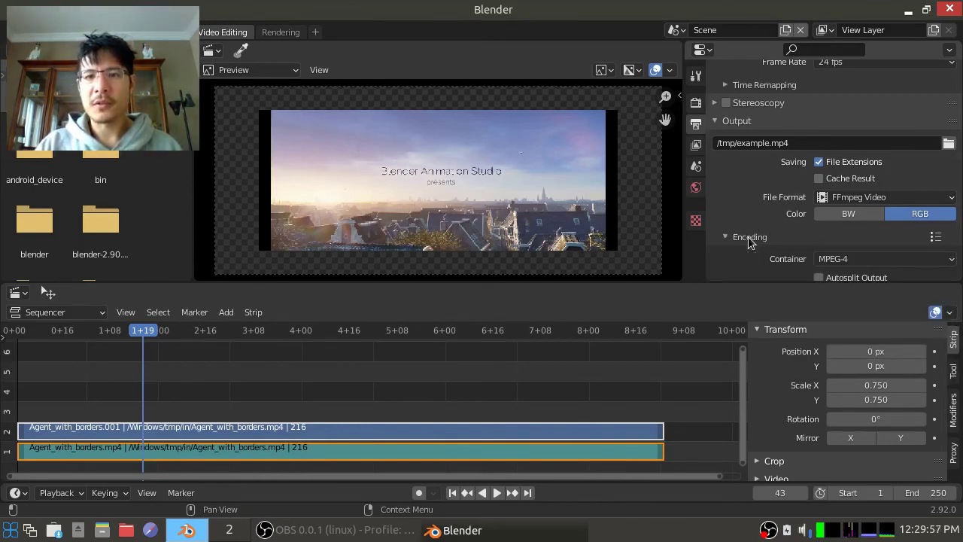
# Choose AAC as the audio codec and render the animation with Ctrl+F12.
pyautogui.scroll(-3, 755, 239)
pyautogui.scroll(-2, 848, 234)
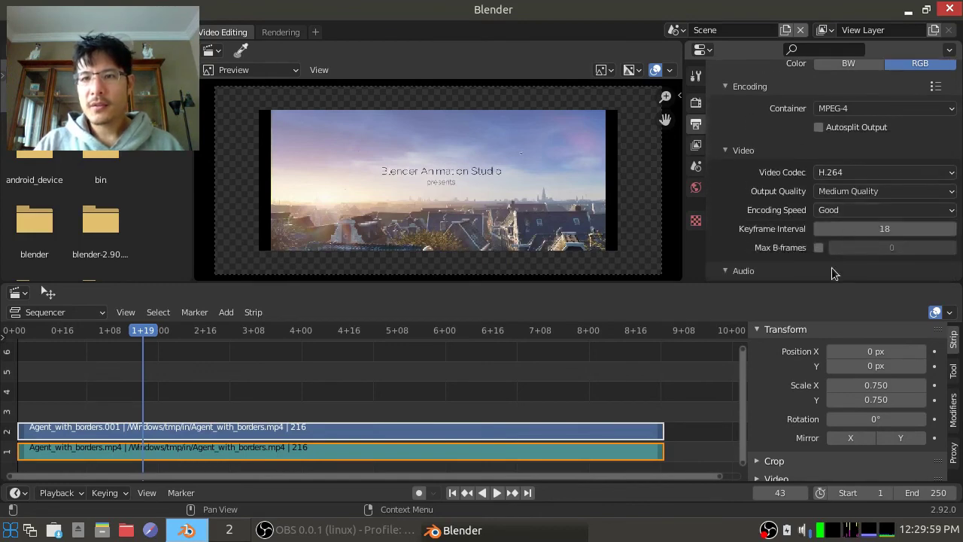
pyautogui.scroll(-1, 832, 267)
pyautogui.click(836, 265)
pyautogui.click(851, 293)
pyautogui.scroll(-4, 759, 213)
pyautogui.scroll(15, 758, 211)
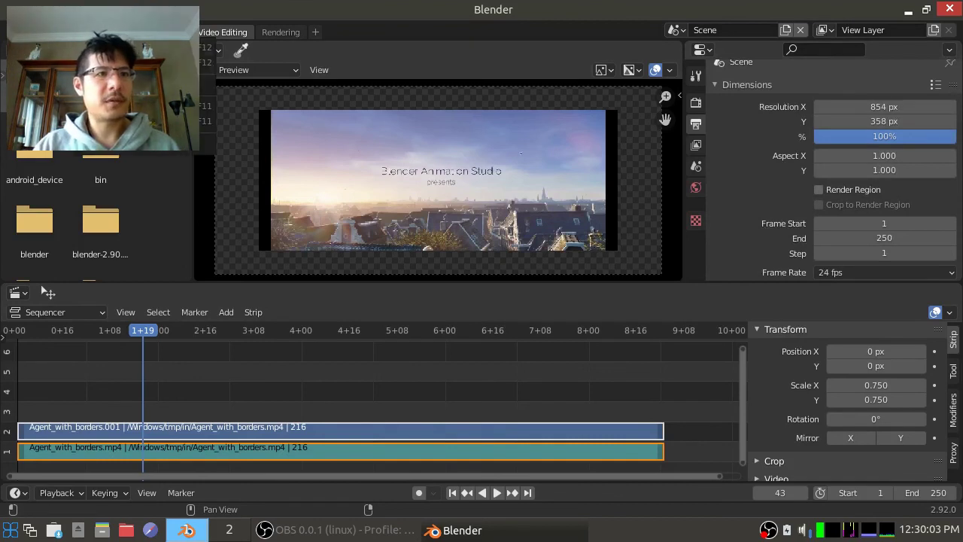
pyautogui.hotkey('ctrl', 'F12')
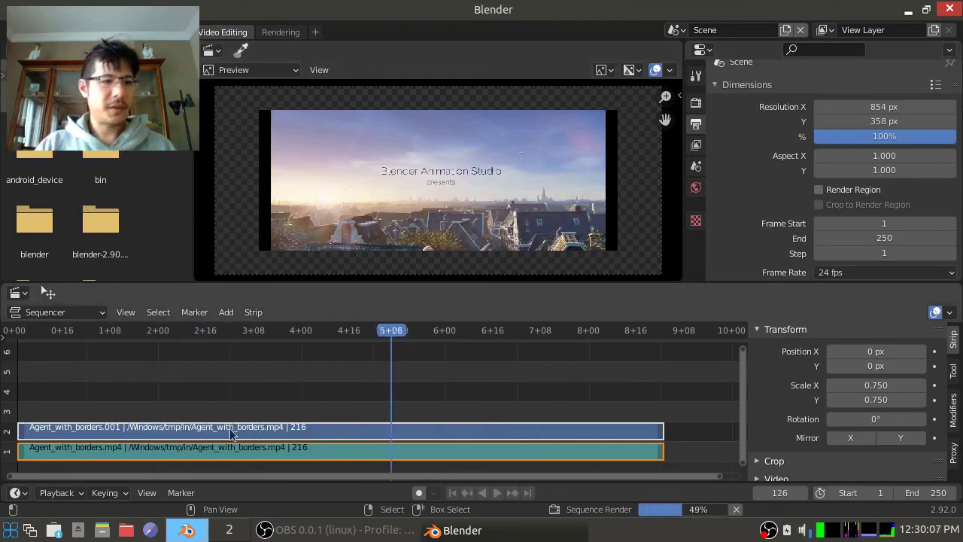
pyautogui.click(102, 530)
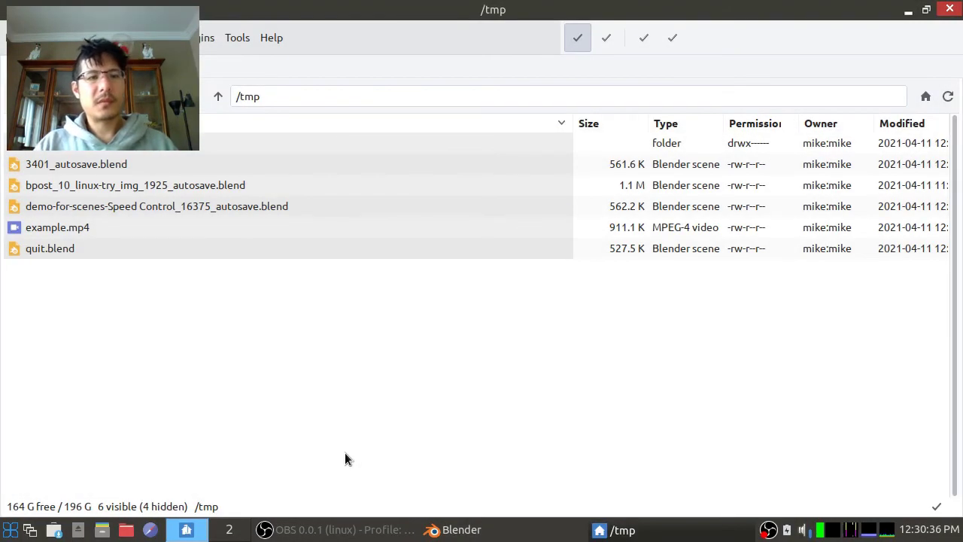
# Play /tmp/example.mp4 in the video player, close it, and bring Blender back.
pyautogui.click(67, 250)
pyautogui.click(73, 236)
pyautogui.doubleClick(73, 236)
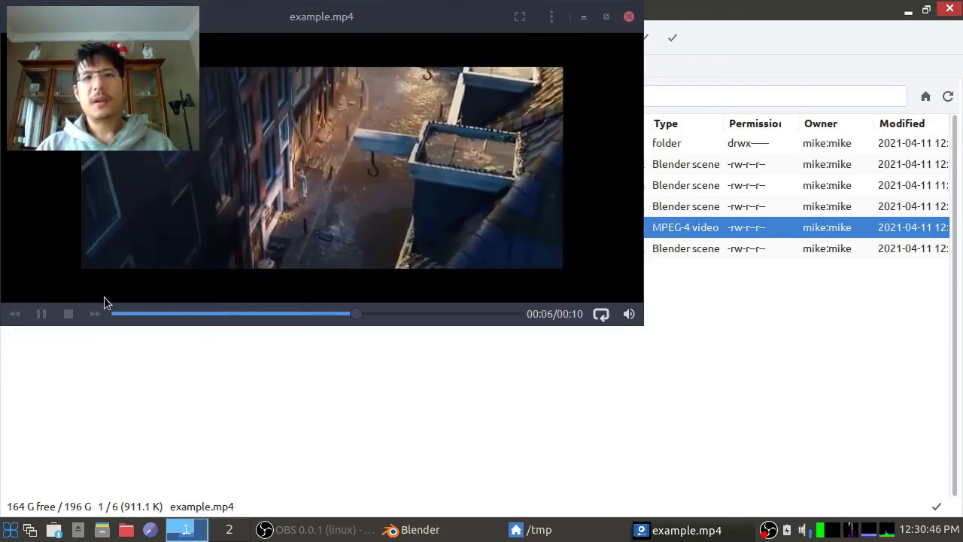
pyautogui.click(630, 17)
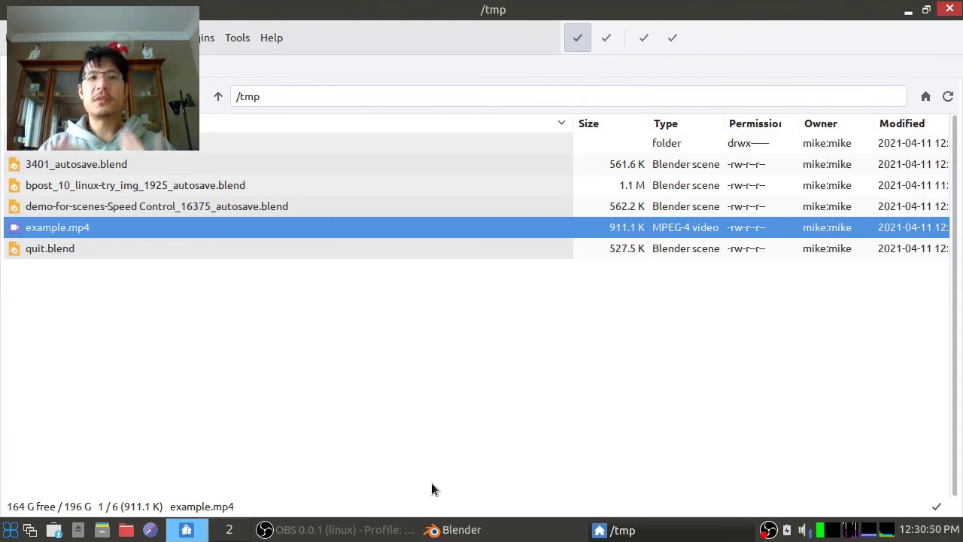
pyautogui.click(456, 530)
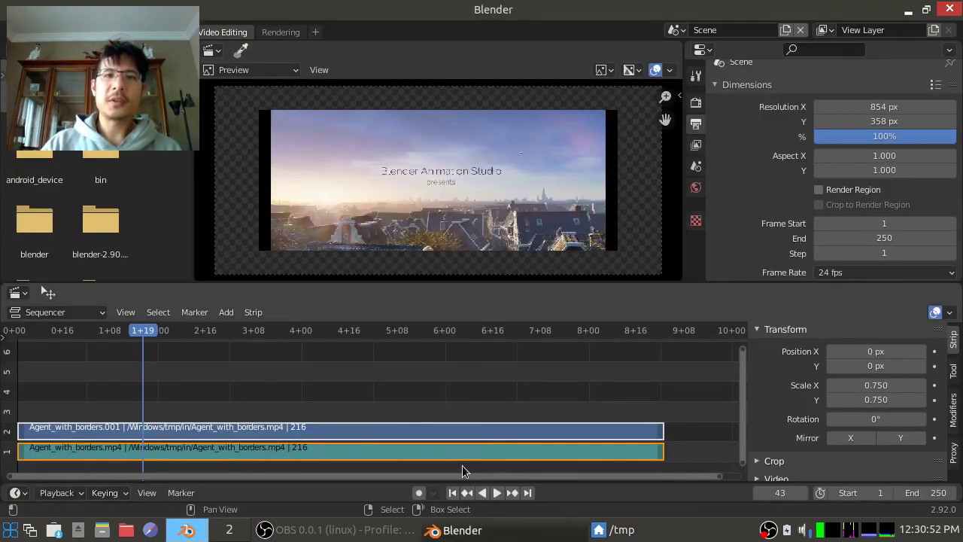